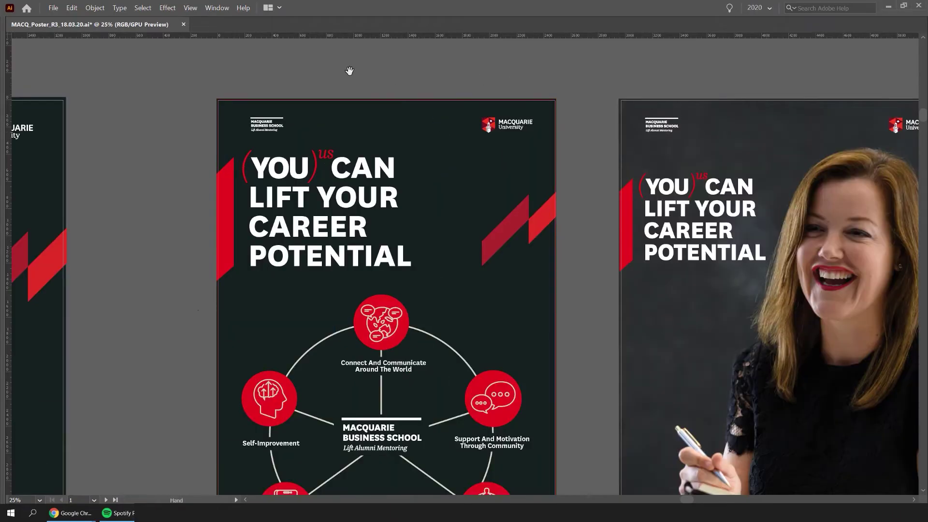
- Pan and zoom around both posters to inspect the artboard's top-right corner closely
drag(505, 178, 421, 137)
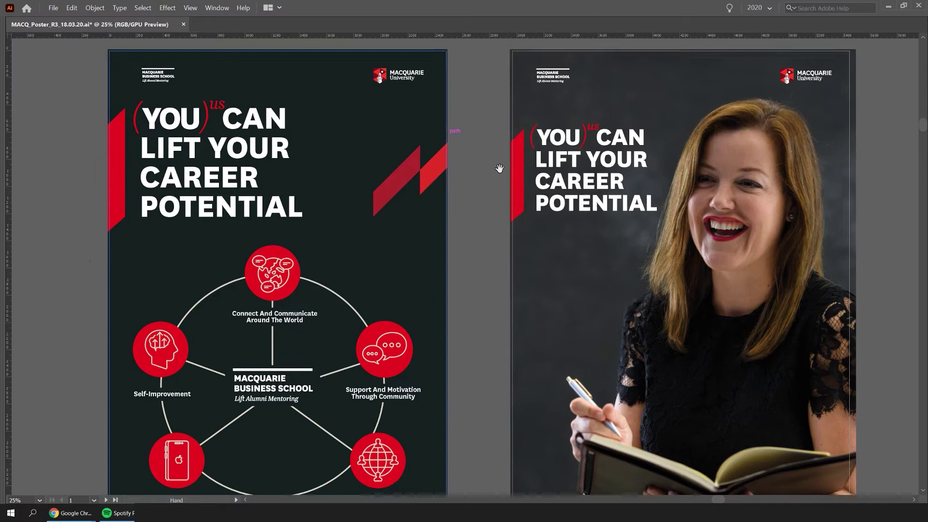
scroll(555, 149, down, 1)
scroll(510, 65, up, 3)
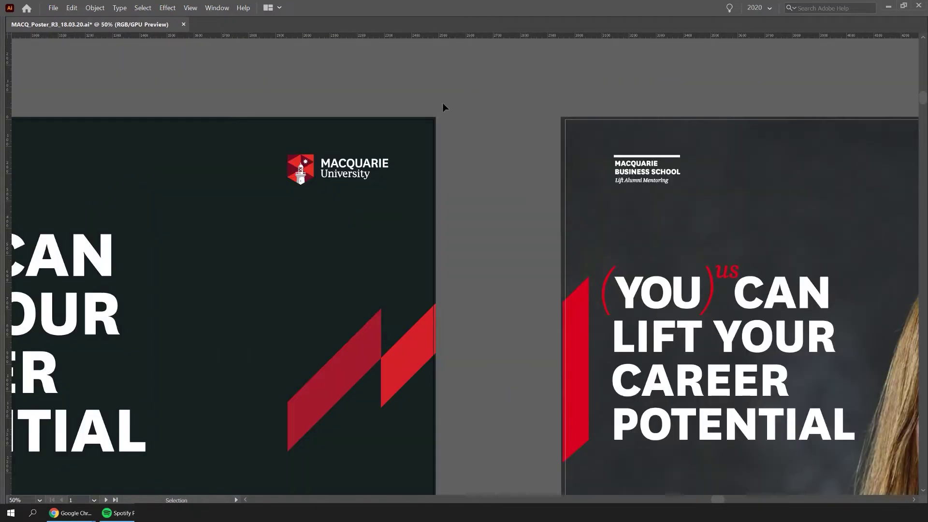
scroll(438, 105, up, 4)
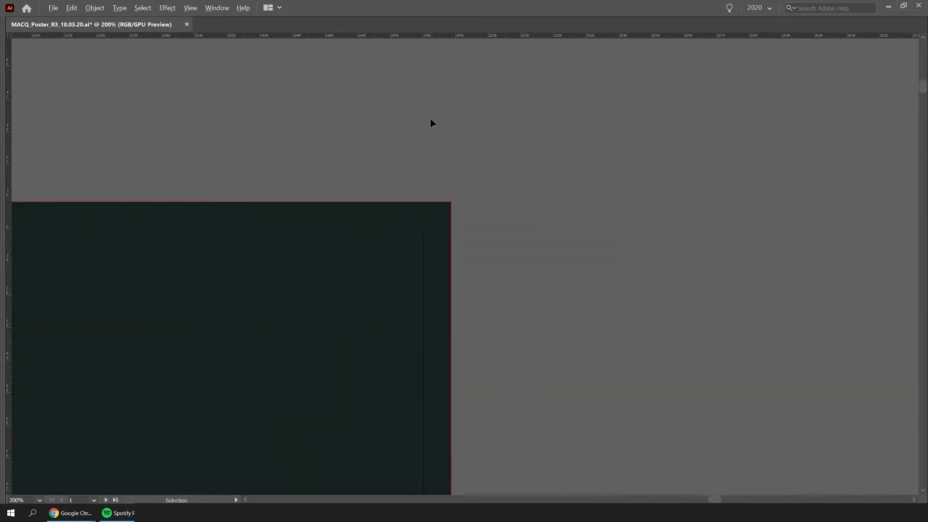
scroll(430, 118, up, 2)
drag(439, 309, 575, 152)
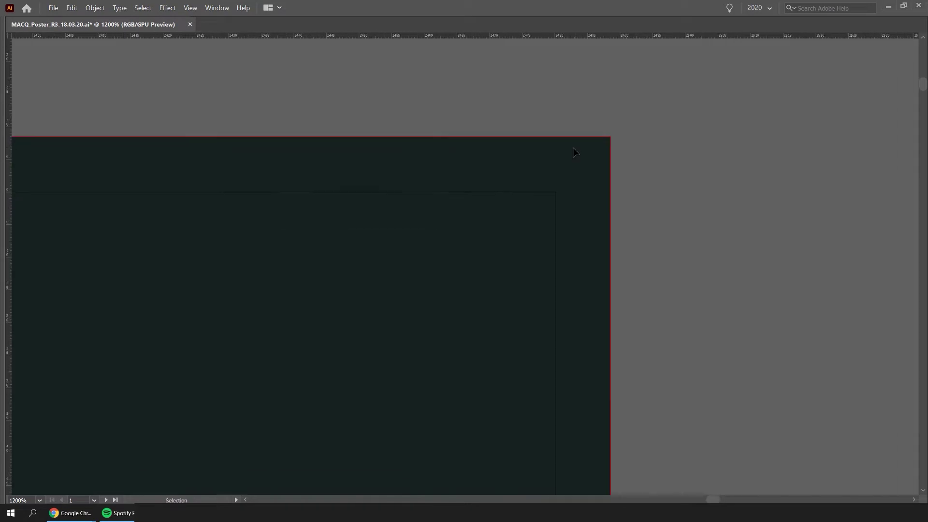
key(Tab)
key(Tab)
scroll(527, 142, down, 4)
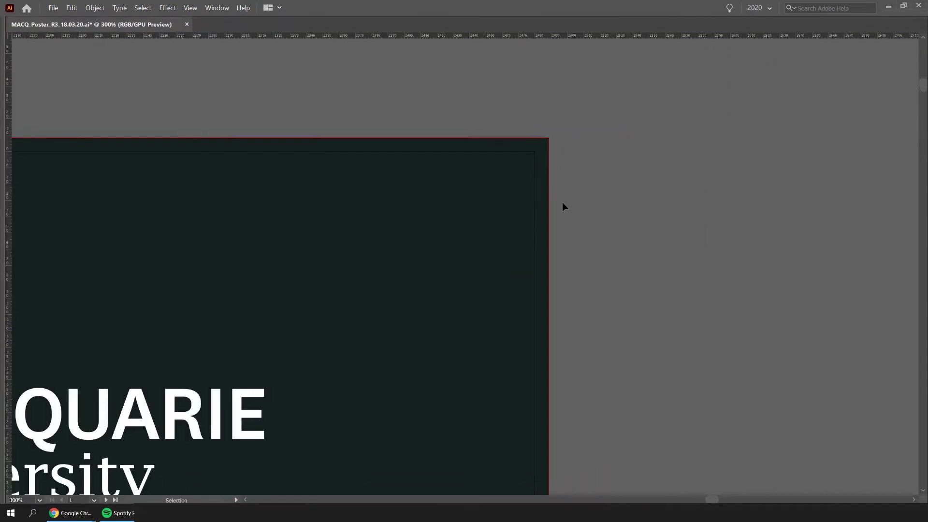
scroll(538, 175, down, 3)
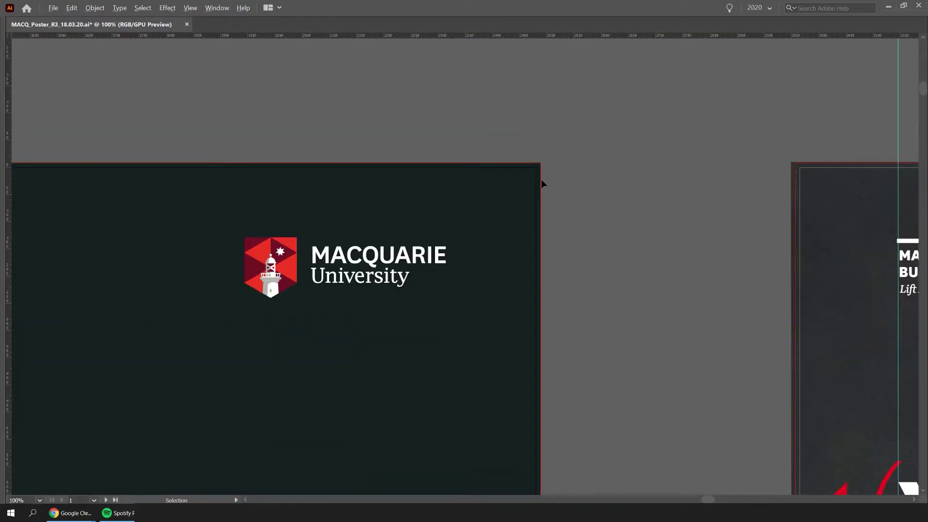
scroll(542, 183, up, 5)
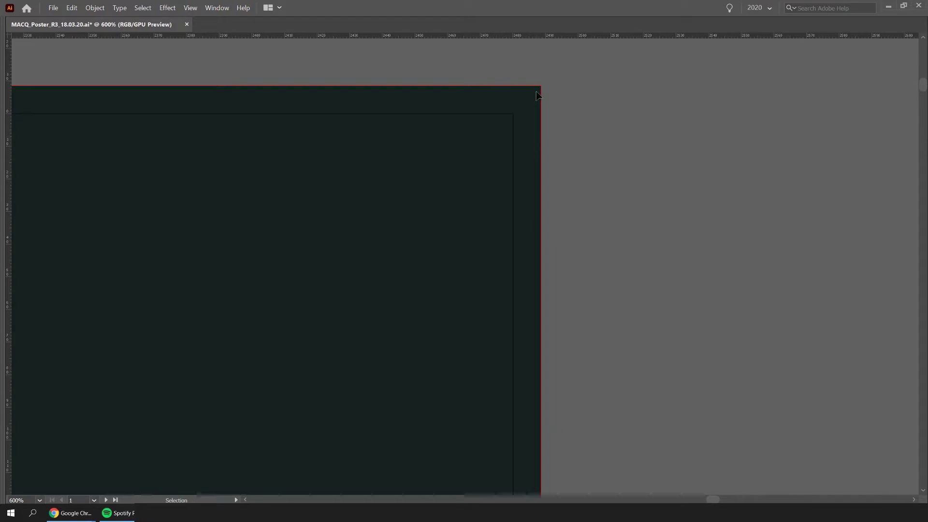
scroll(539, 90, up, 2)
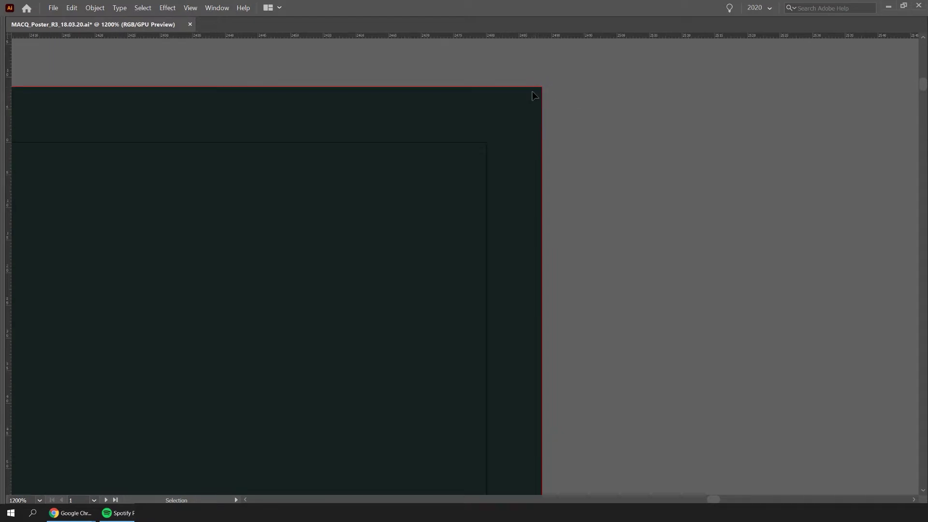
scroll(532, 93, down, 8)
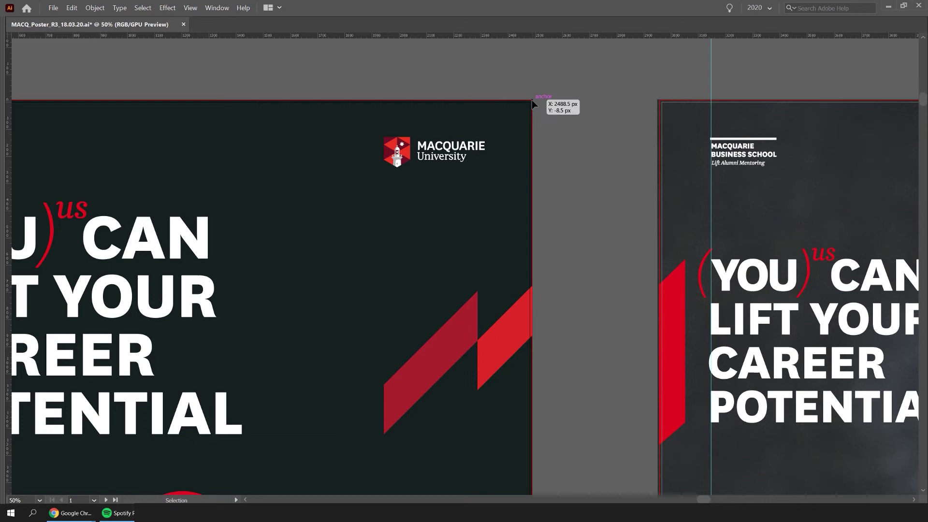
scroll(531, 100, down, 2)
scroll(551, 107, left, 4)
scroll(565, 111, down, 1)
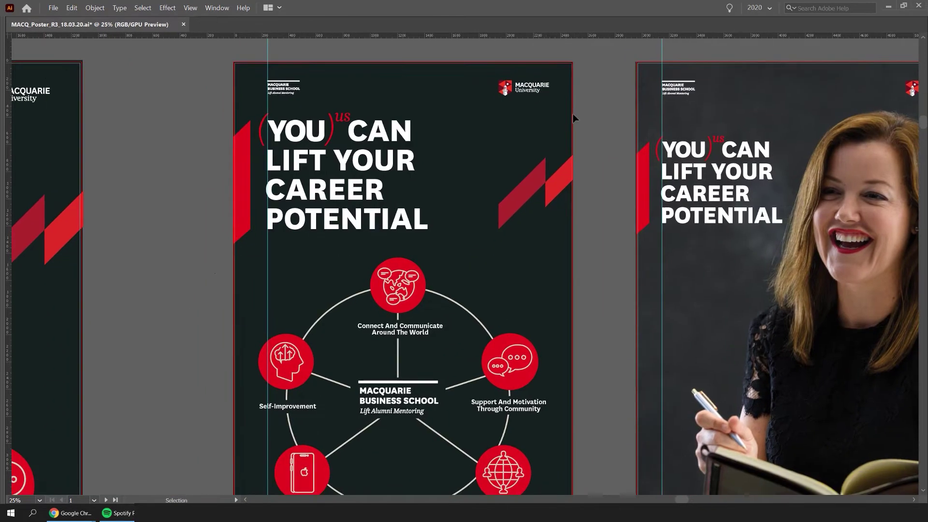
- Show and re-hide the panels, then select the dark poster background
key(Tab)
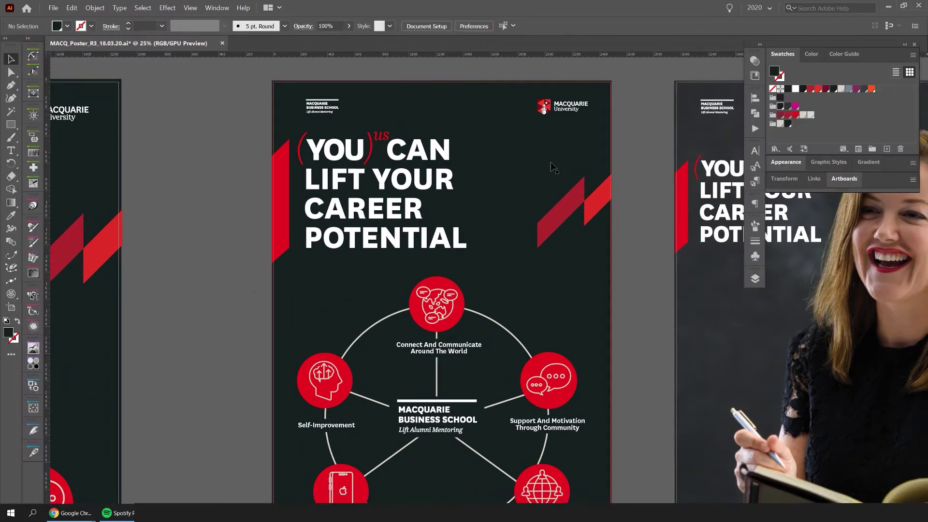
key(Tab)
scroll(579, 140, left, 1)
scroll(579, 140, up, 1)
click(475, 125)
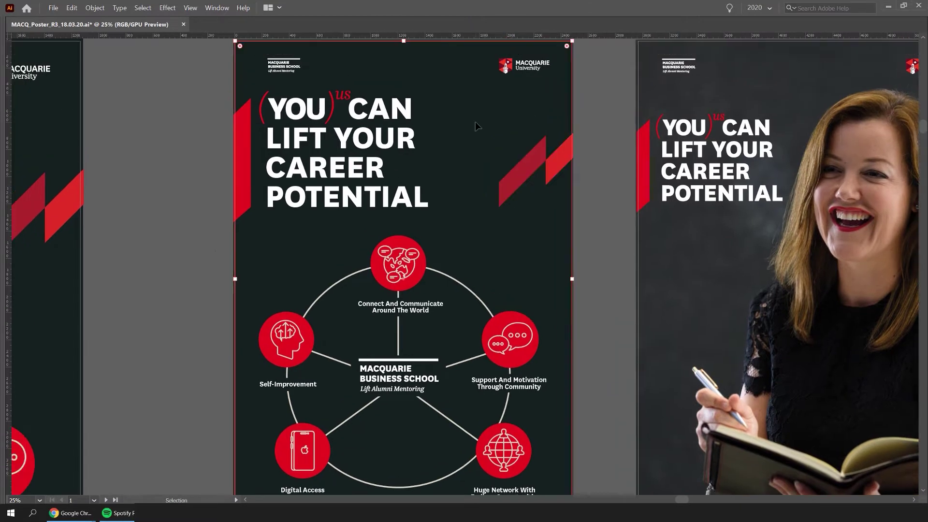
key(ctrl)
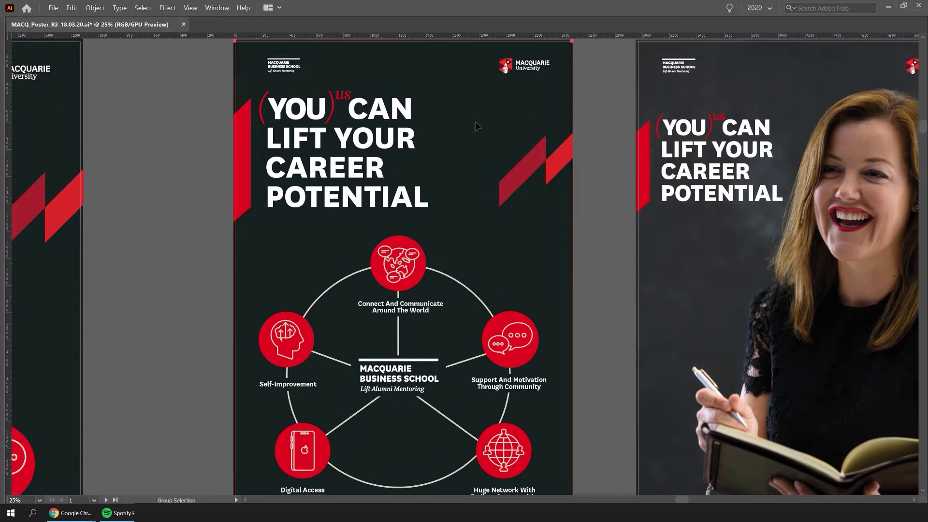
- Start saving a copy of the poster and choose the Desktop as its location
key(ctrl+alt+s)
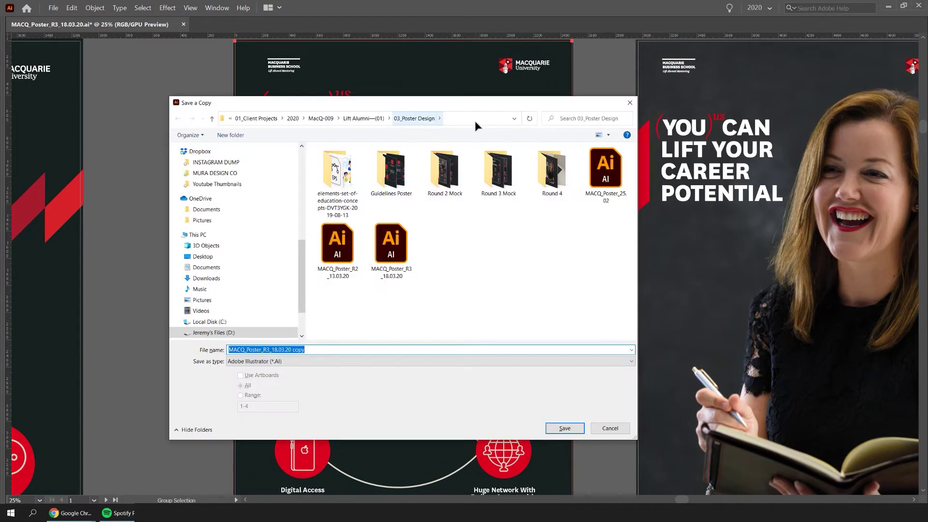
scroll(282, 178, up, 10)
click(282, 176)
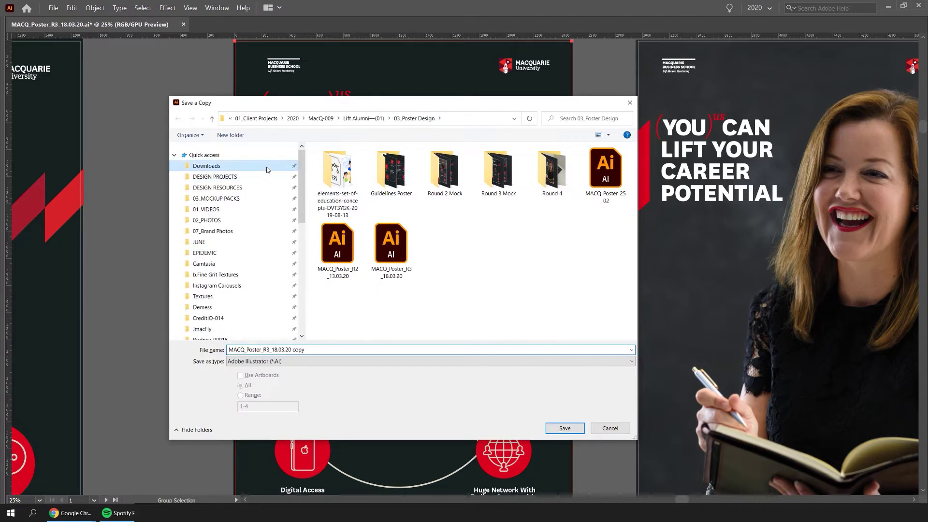
scroll(256, 217, down, 10)
click(233, 255)
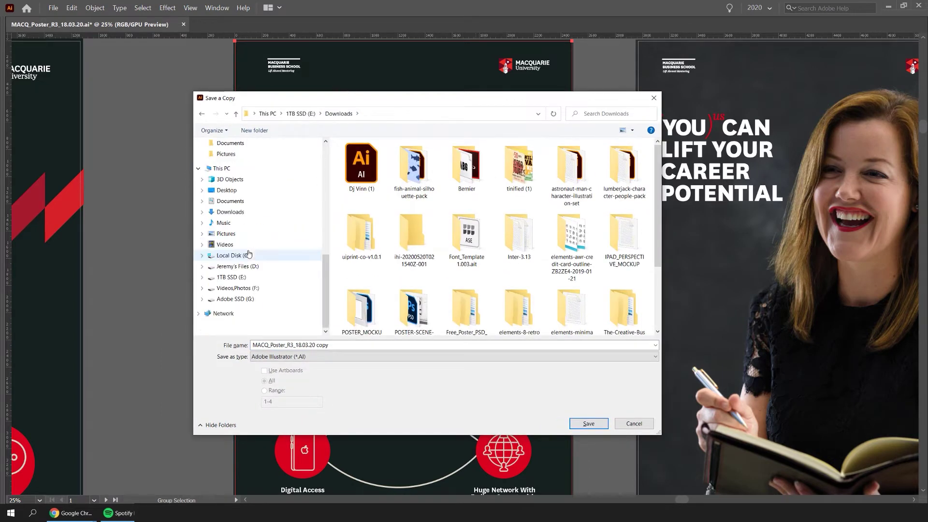
click(230, 179)
click(237, 189)
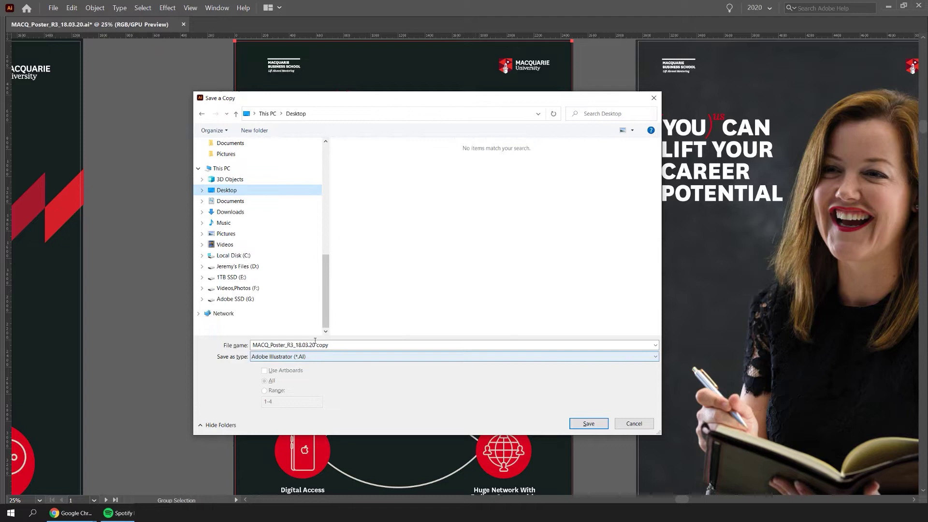
- Name the copy 'Poster Example' as Adobe PDF with artboard range 3 and save
click(319, 341)
text(Poste)
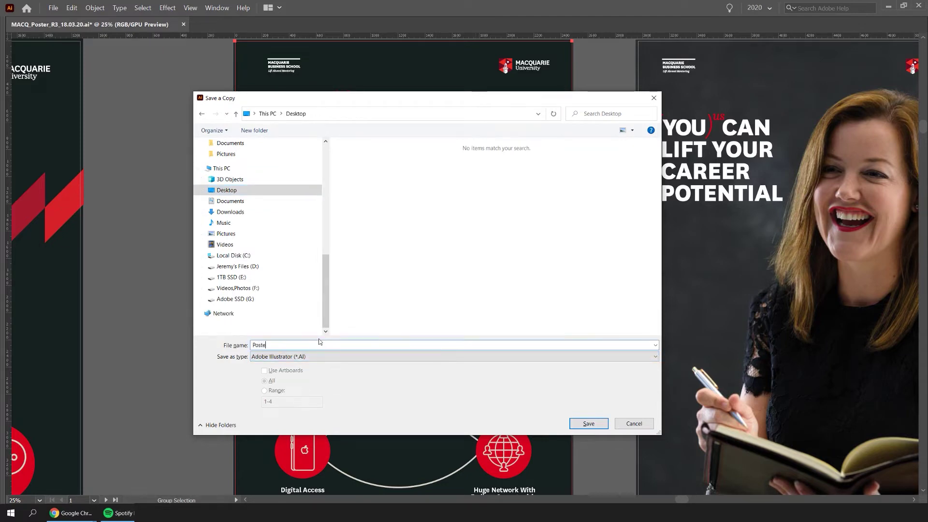
text(r Example)
click(264, 358)
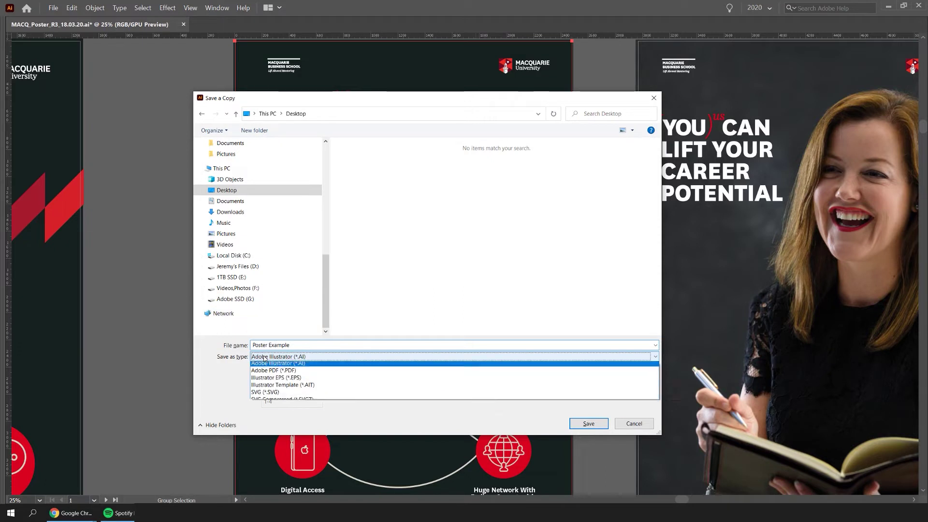
click(283, 373)
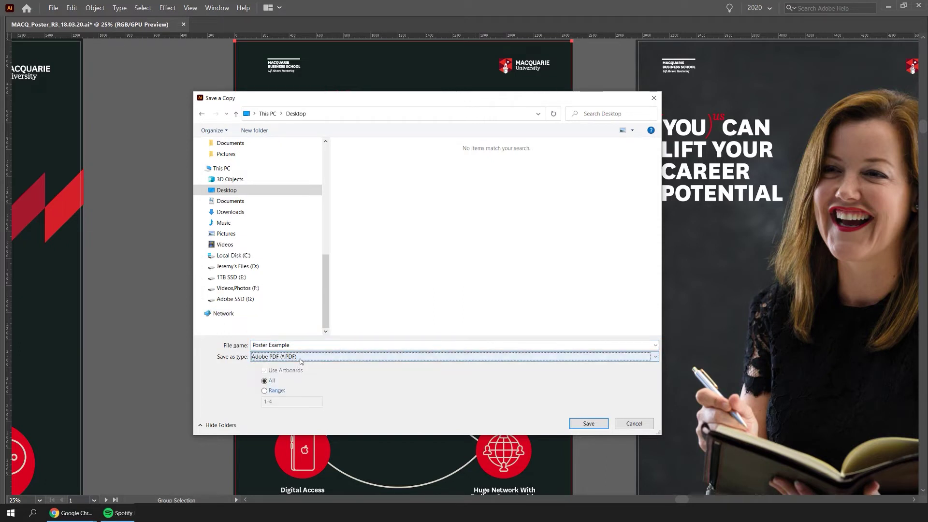
click(264, 390)
text(3)
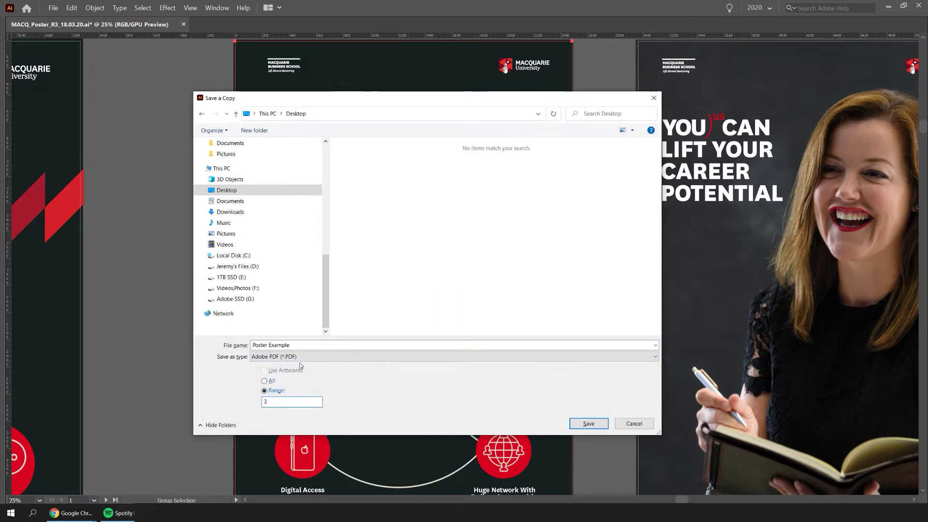
click(589, 424)
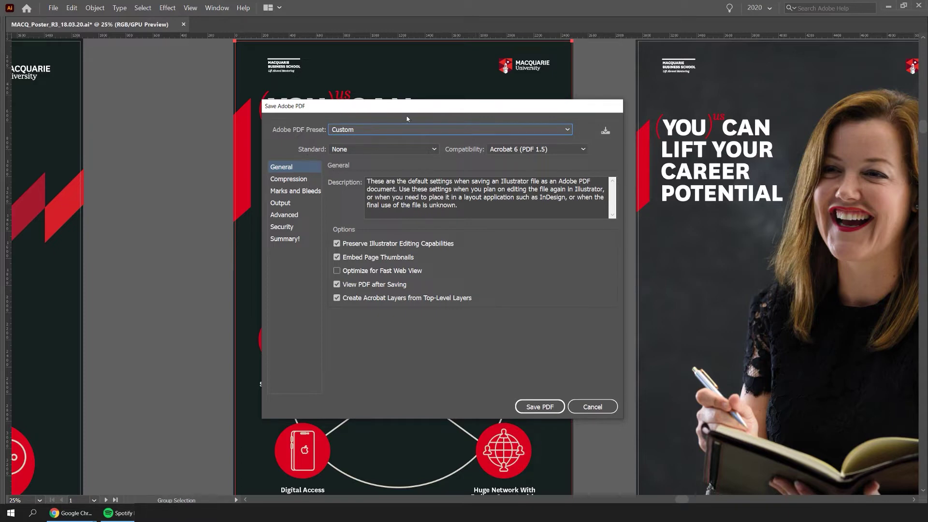
- Nudge the Save Adobe PDF dialog into place and open the Adobe PDF Preset list
drag(407, 119, 414, 132)
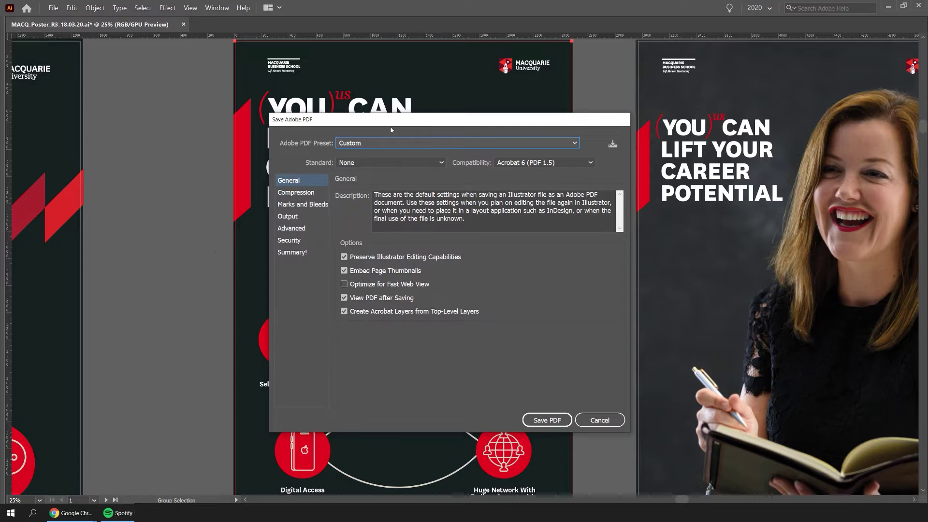
click(347, 143)
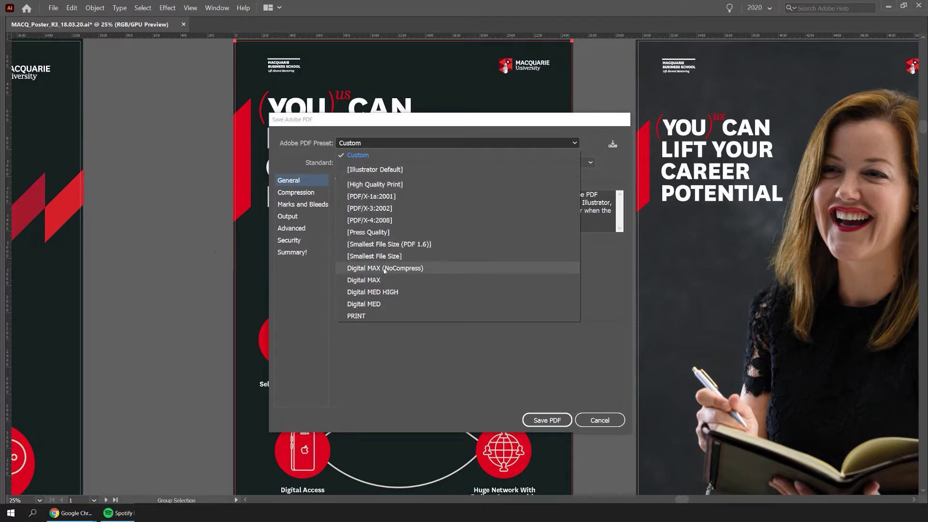
- Apply [High Quality Print] and review its Compression, Marks and Bleeds and Output pages
click(379, 184)
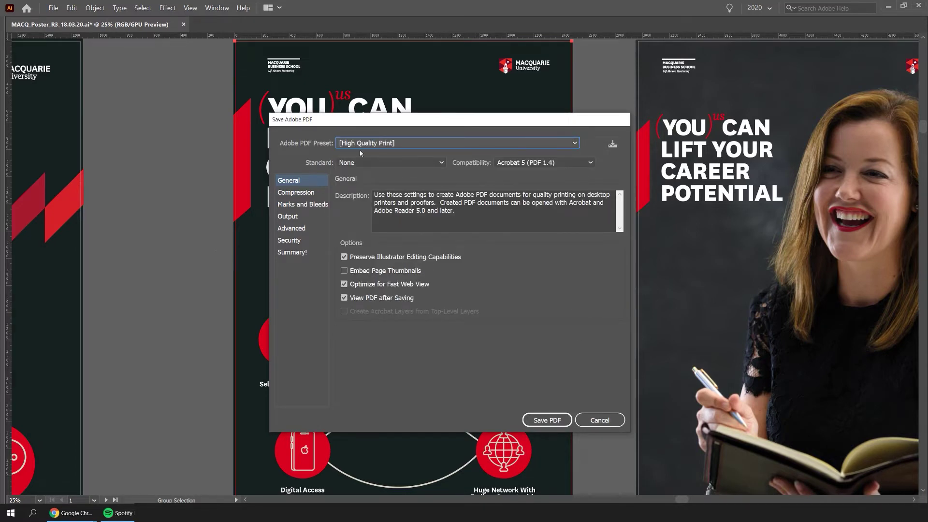
click(315, 193)
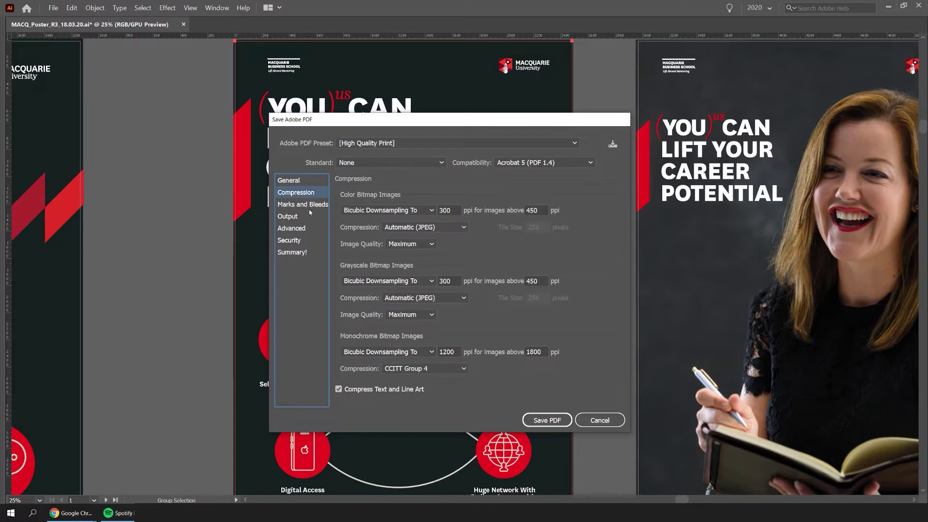
click(310, 207)
click(305, 217)
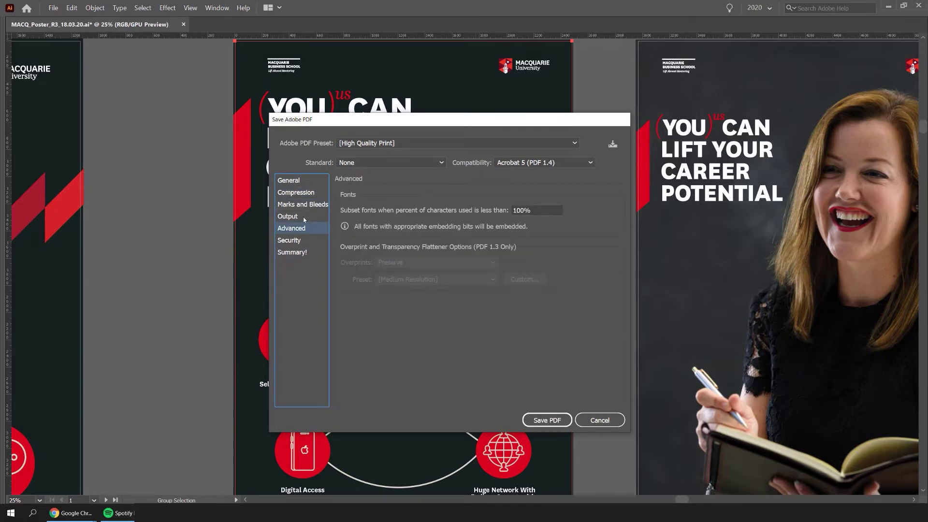
click(295, 181)
- Switch to the PRINT preset, keeping Illustrator editing capabilities and enabling Optimize for Fast Web View
click(358, 144)
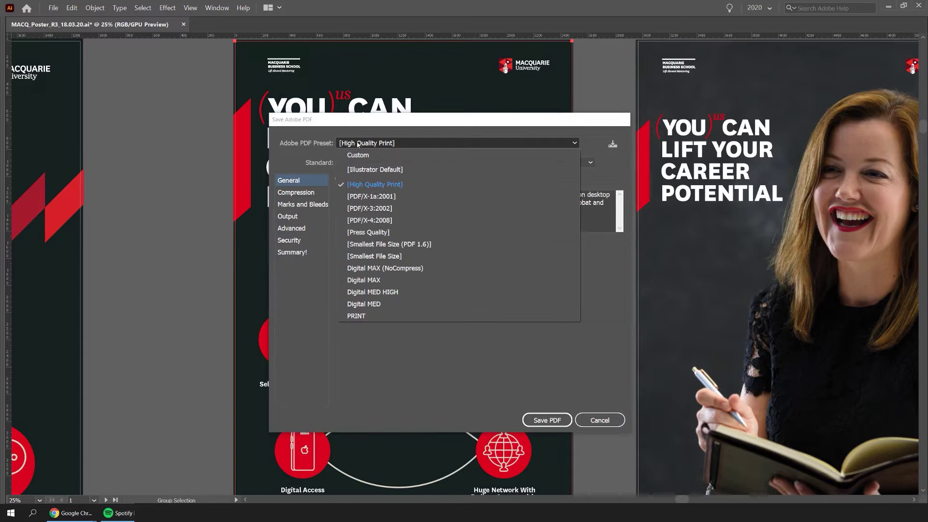
click(357, 315)
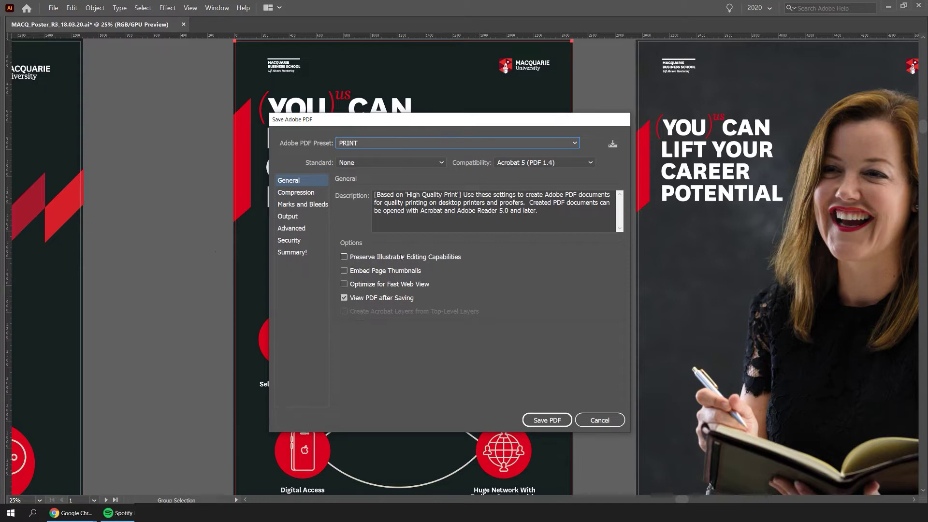
click(376, 259)
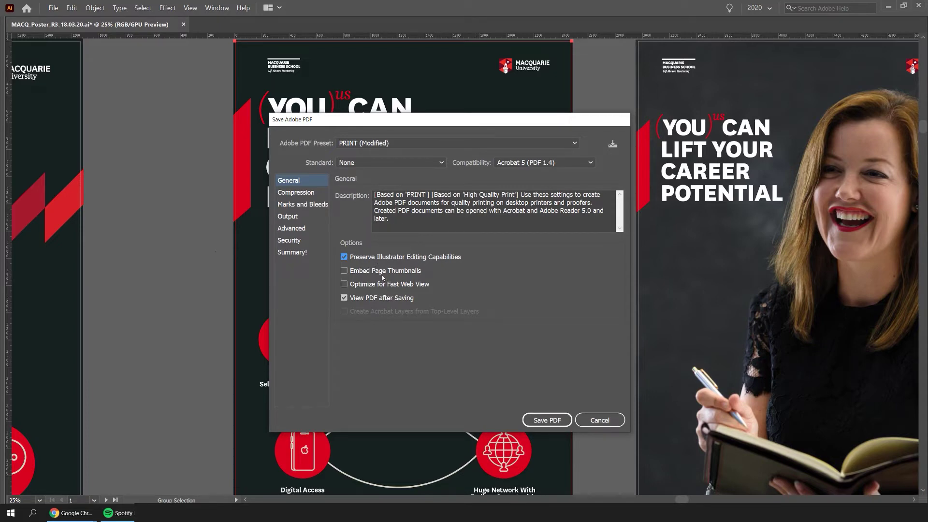
click(376, 271)
click(375, 271)
click(401, 285)
- Clear editing capabilities and fast web view, then set colour images to Do Not Downsample, compression None
click(389, 257)
click(375, 284)
click(309, 192)
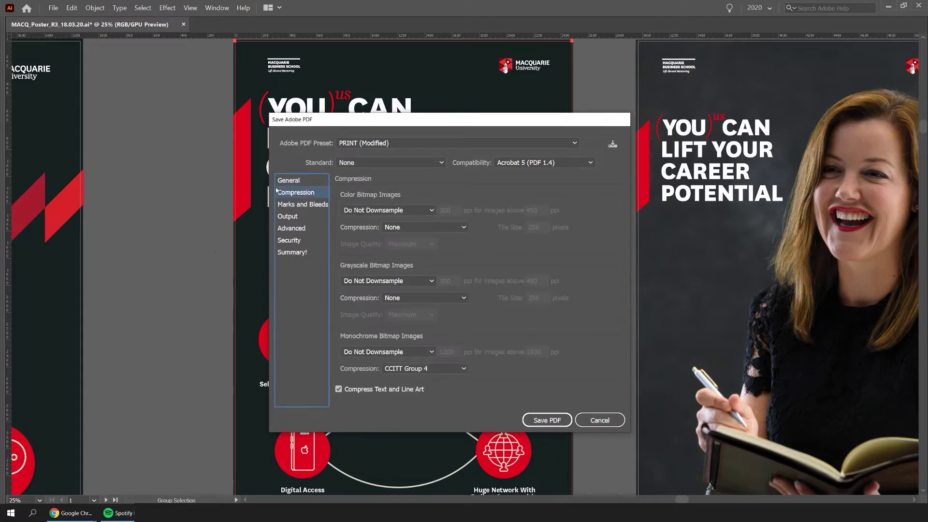
click(391, 209)
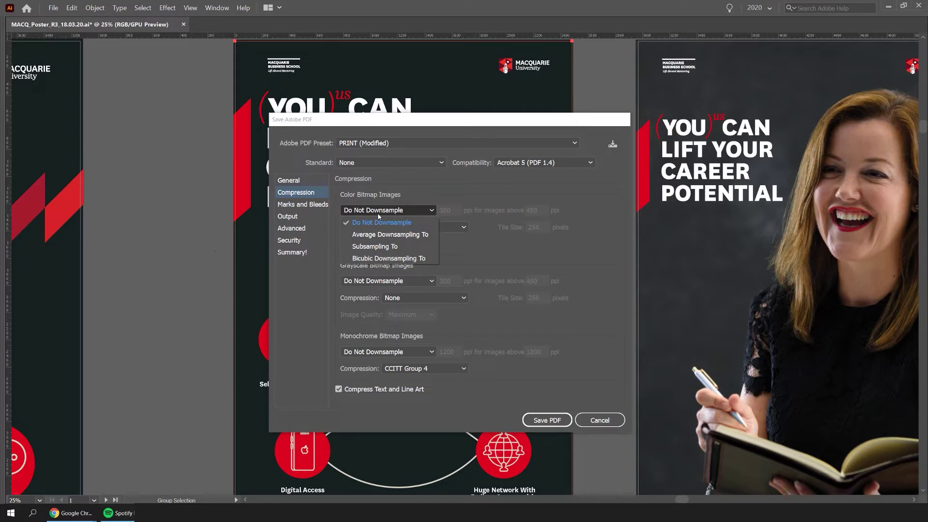
click(433, 198)
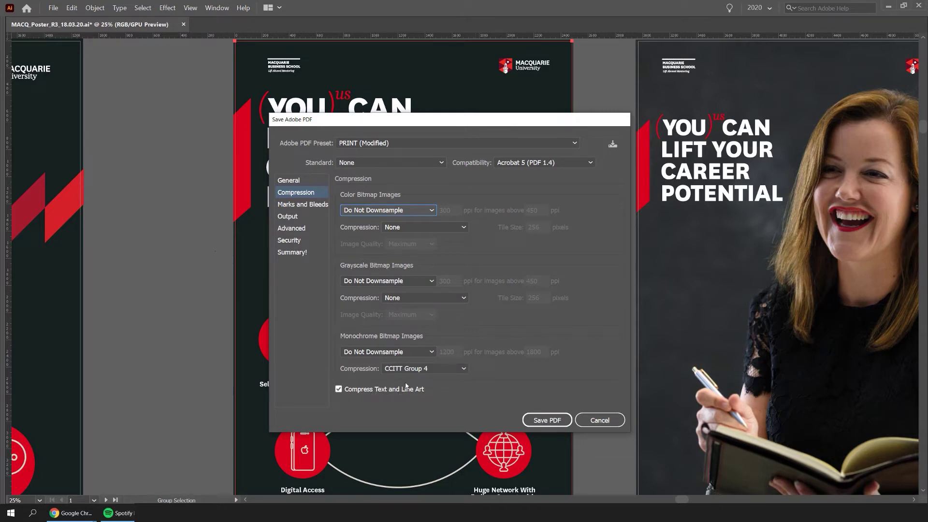
- In Marks and Bleeds, try several printer's marks but keep only Trim Marks
click(312, 205)
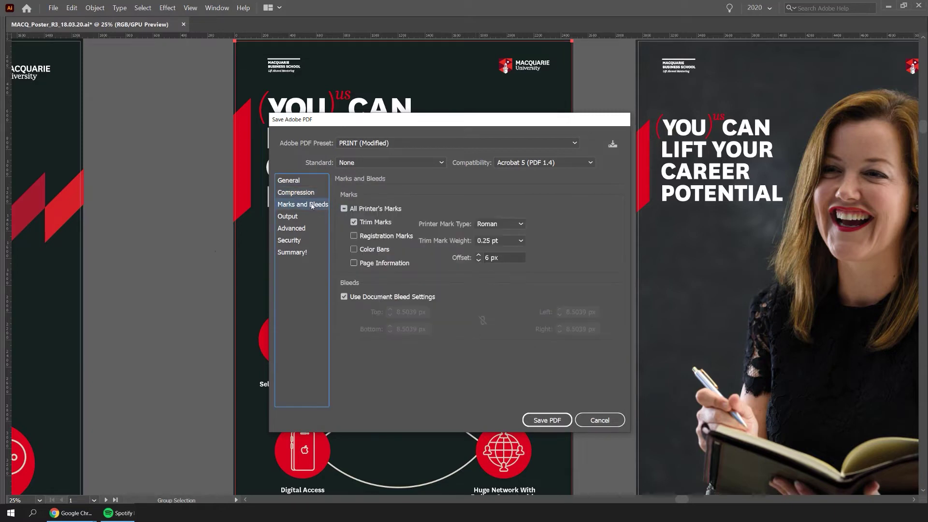
click(379, 235)
click(373, 249)
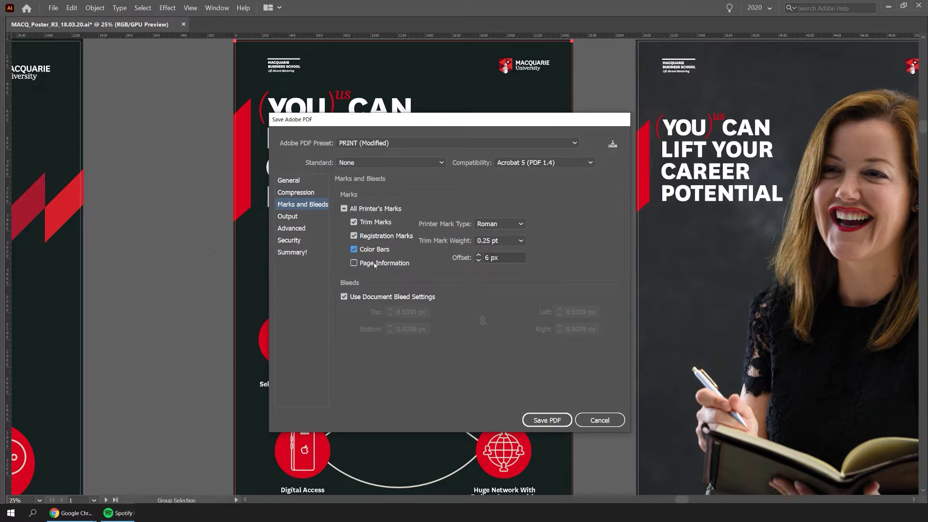
click(375, 264)
click(369, 248)
click(366, 263)
- Uncheck Use Document Bleed Settings, edit the Top bleed units, and save the PDF
click(350, 297)
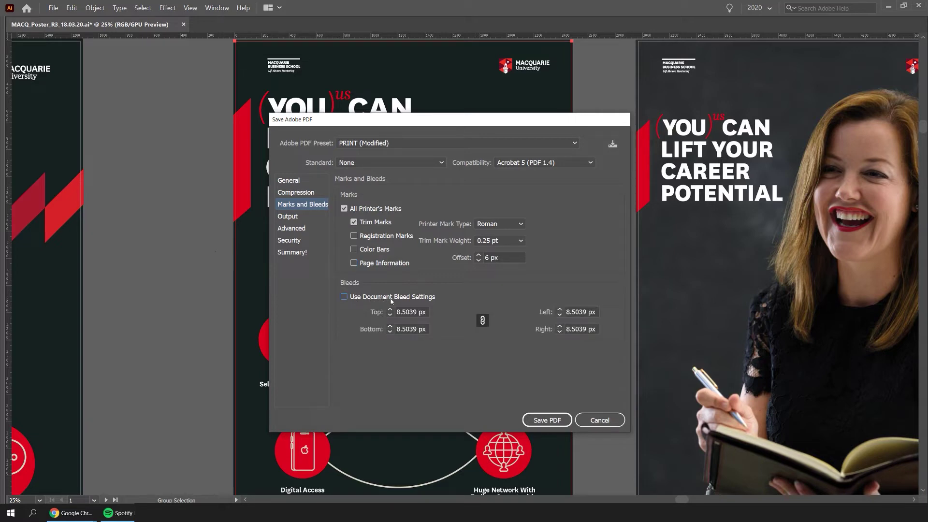
click(381, 298)
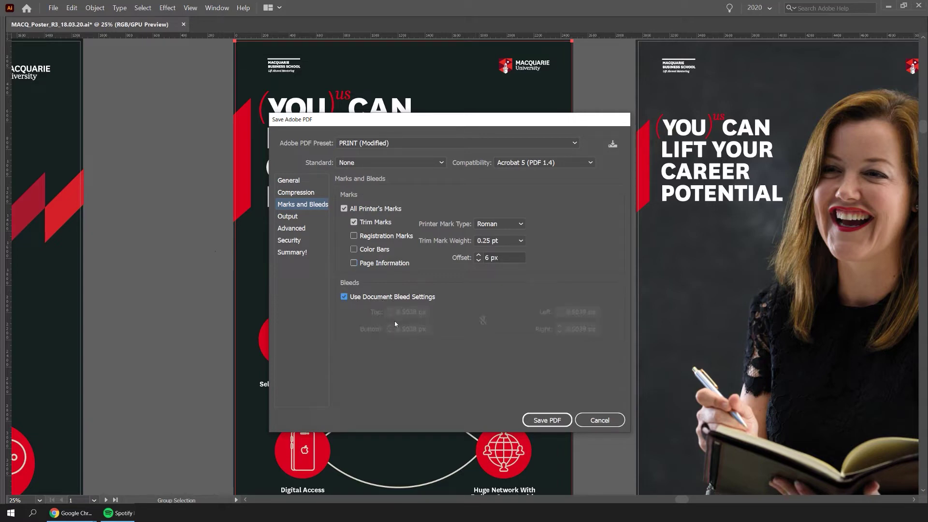
click(367, 297)
mouse_move(424, 312)
mouse_down()
mouse_move(396, 312)
mouse_move(433, 316)
mouse_up()
text(m)
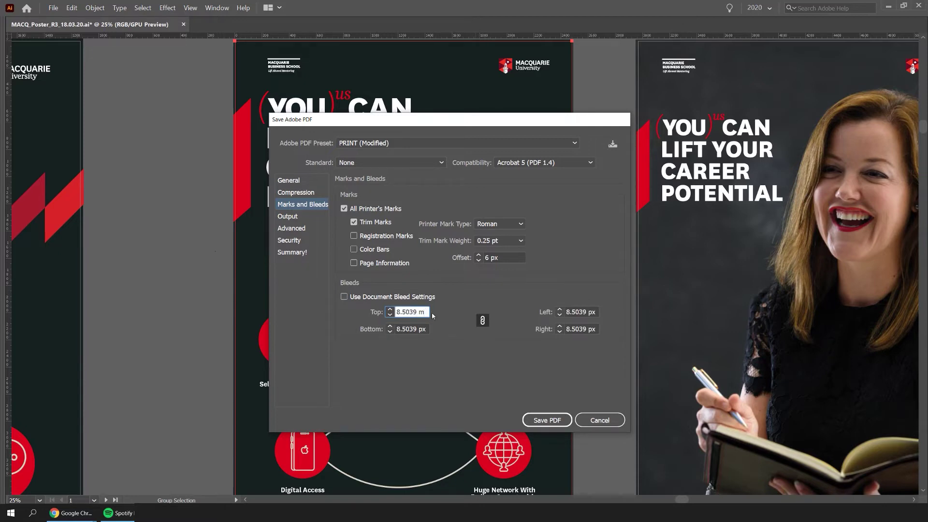
key(Return)
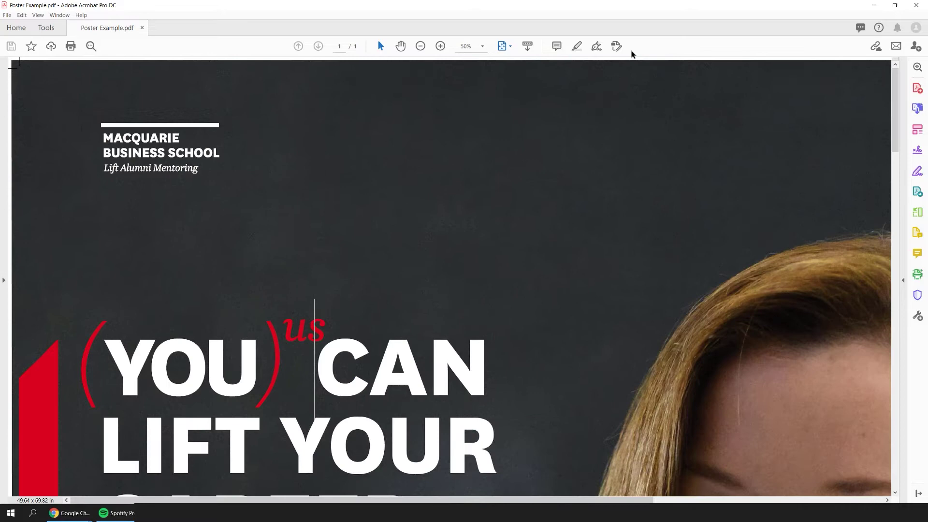
- Scroll around the PDF's detail, fit the page with Ctrl+0, and bring up File Explorer
scroll(502, 193, up, 2)
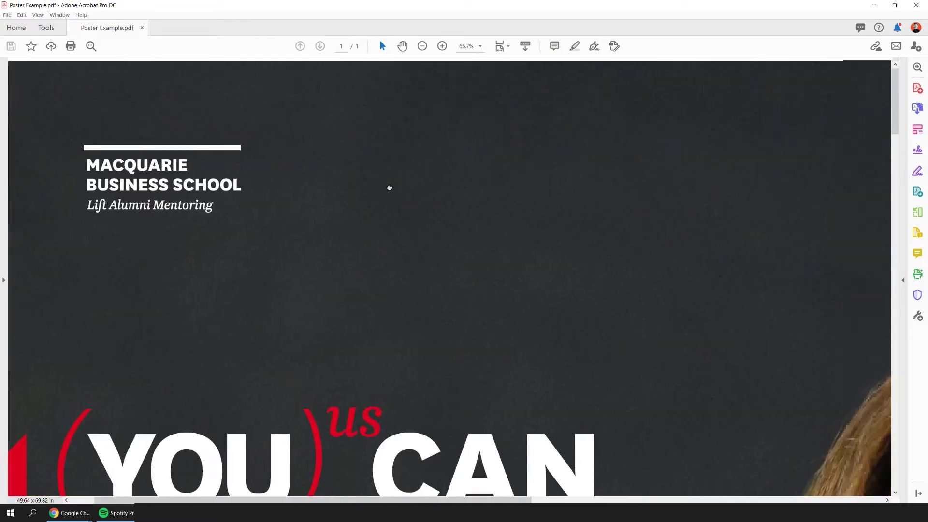
scroll(387, 189, right, 8)
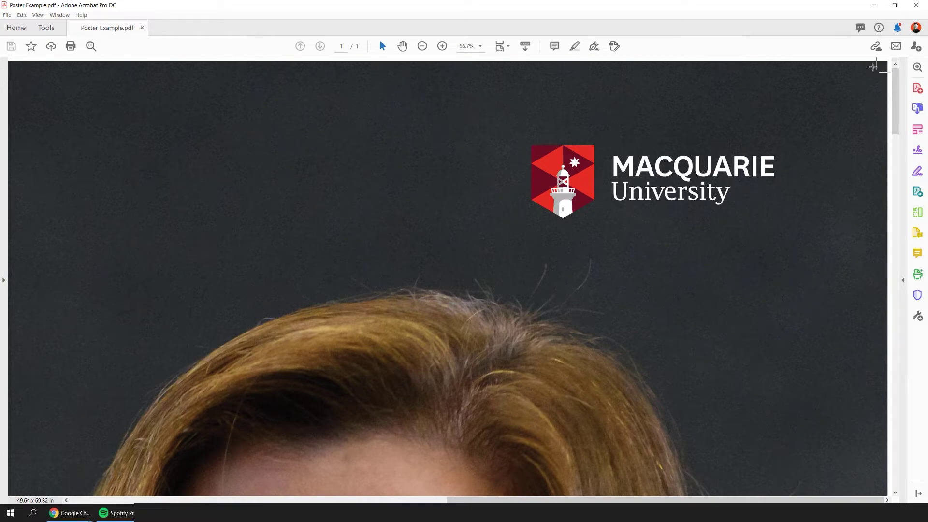
key(ctrl+0)
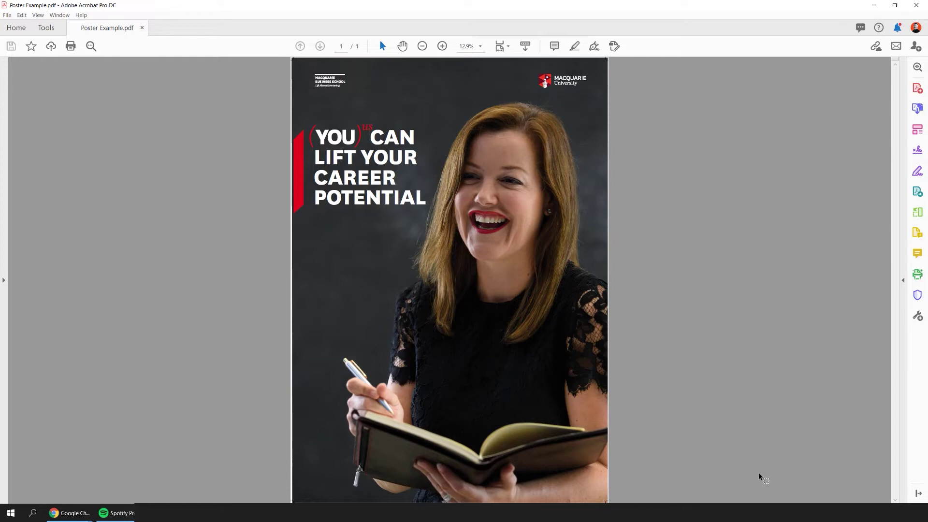
key(super+e)
- Select Poster Example on the Desktop to check its 130 MB size, then return to Acrobat
scroll(309, 338, down, 6)
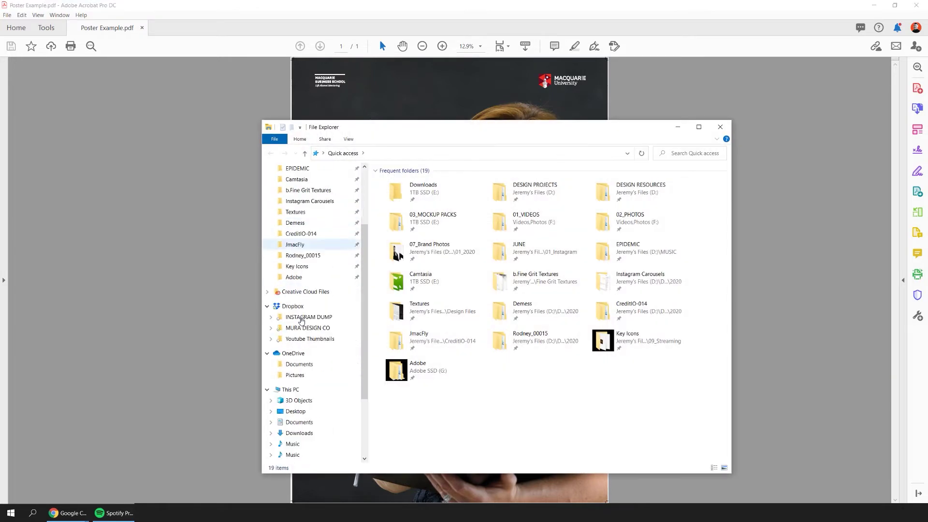
click(295, 323)
click(551, 189)
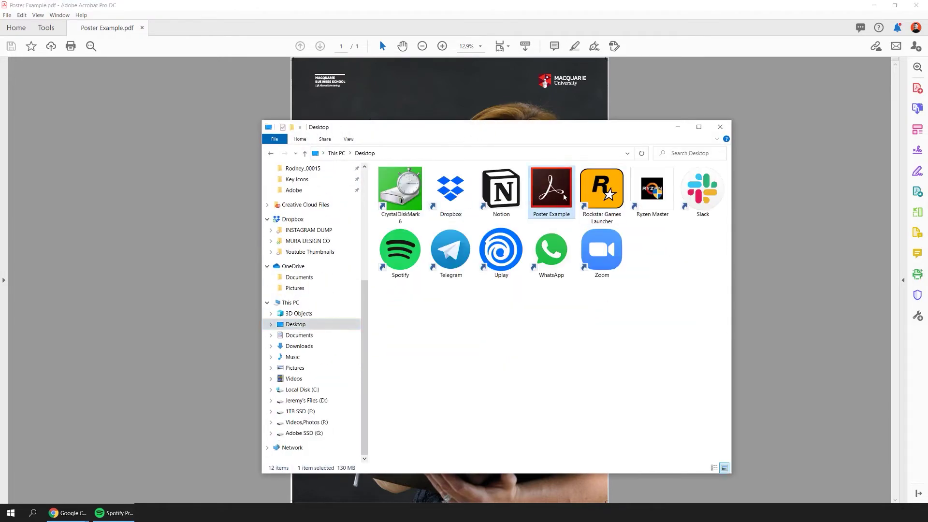
drag(514, 131, 451, 97)
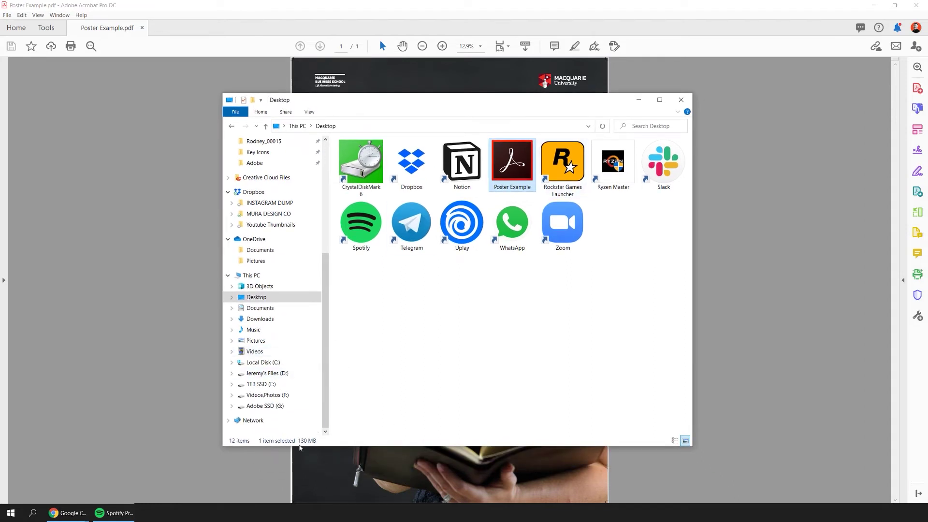
click(760, 238)
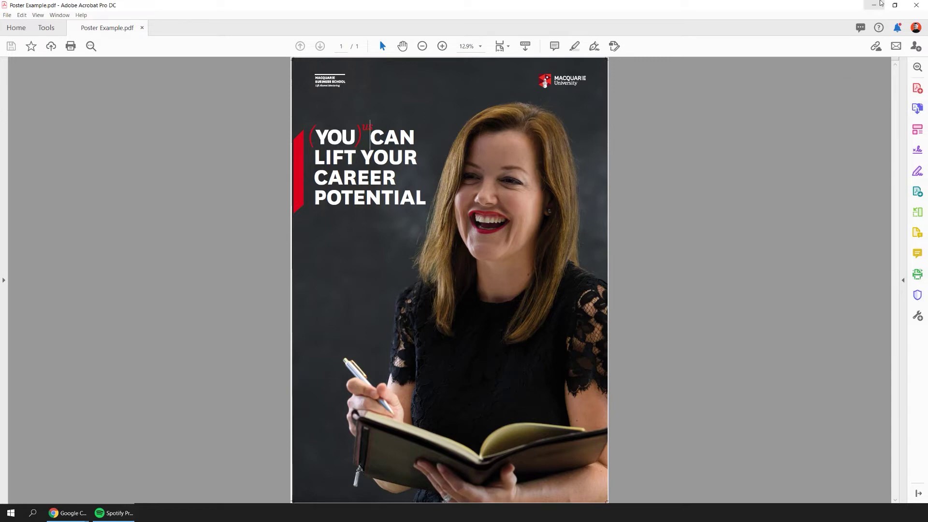
- Close Explorer and save an Adobe PDF copy named 'Poster Example small'
click(874, 5)
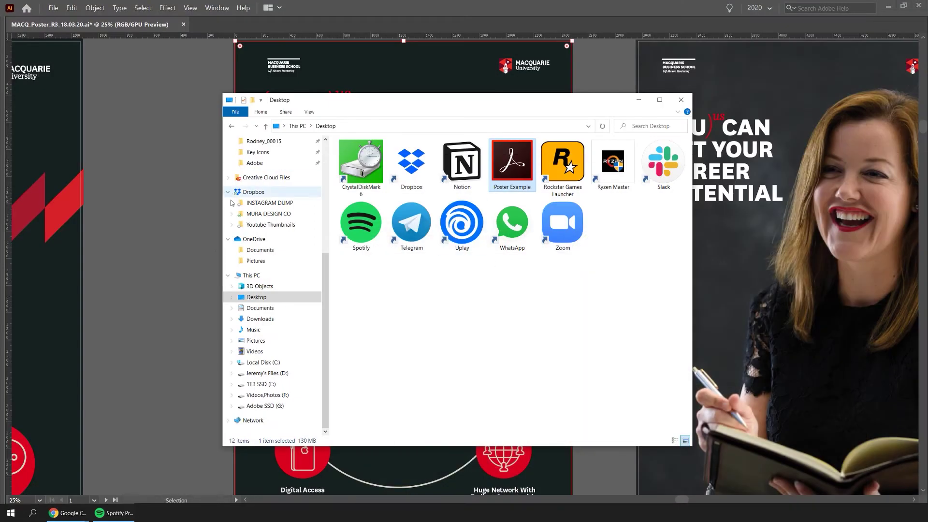
key(alt+F4)
key(ctrl+alt+s)
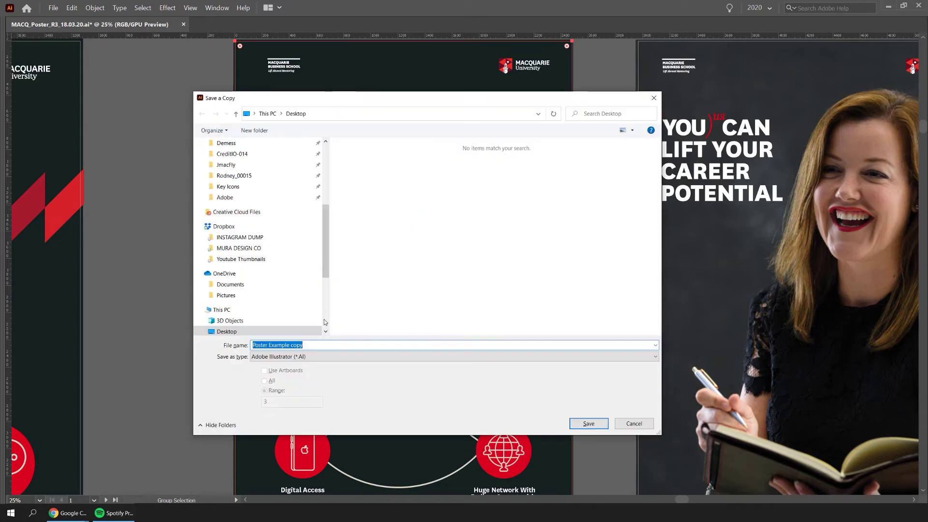
click(298, 356)
click(298, 375)
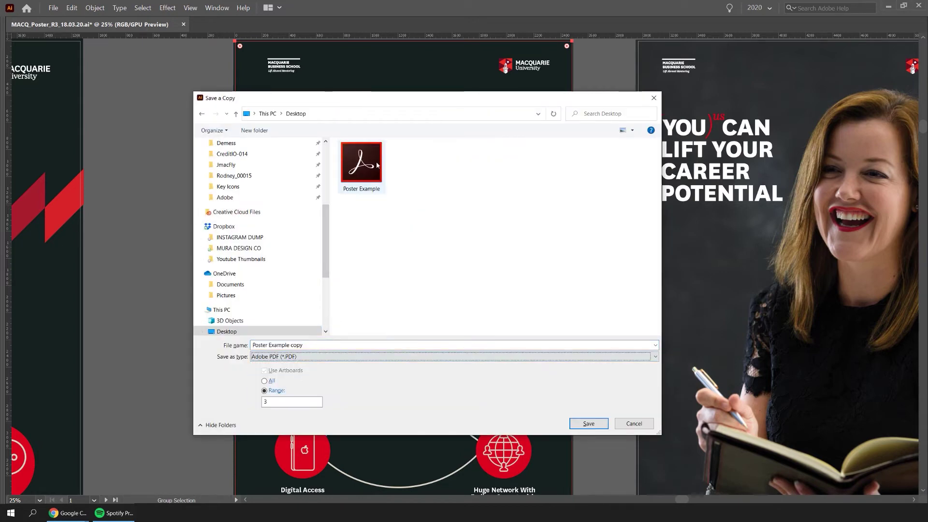
click(354, 343)
key(BackSpace)
key(BackSpace)
key(BackSpace)
key(BackSpace)
text(small)
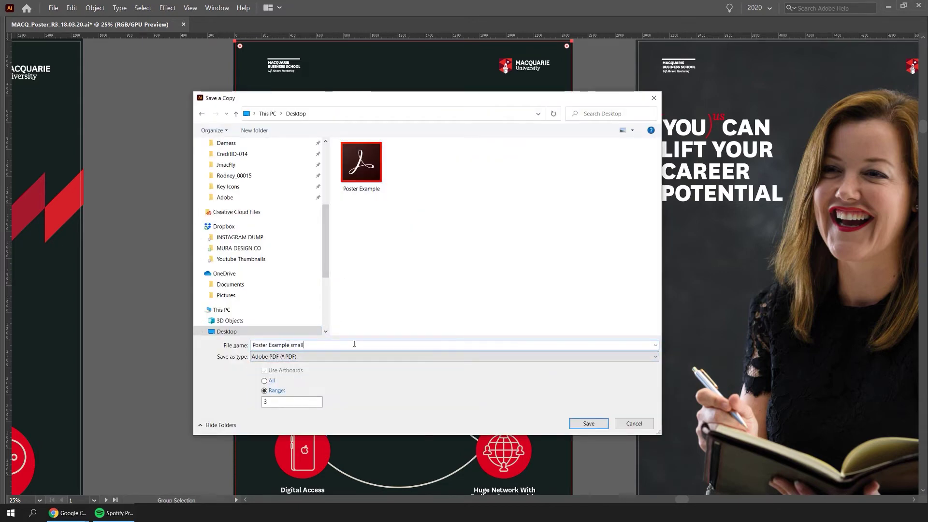
key(Return)
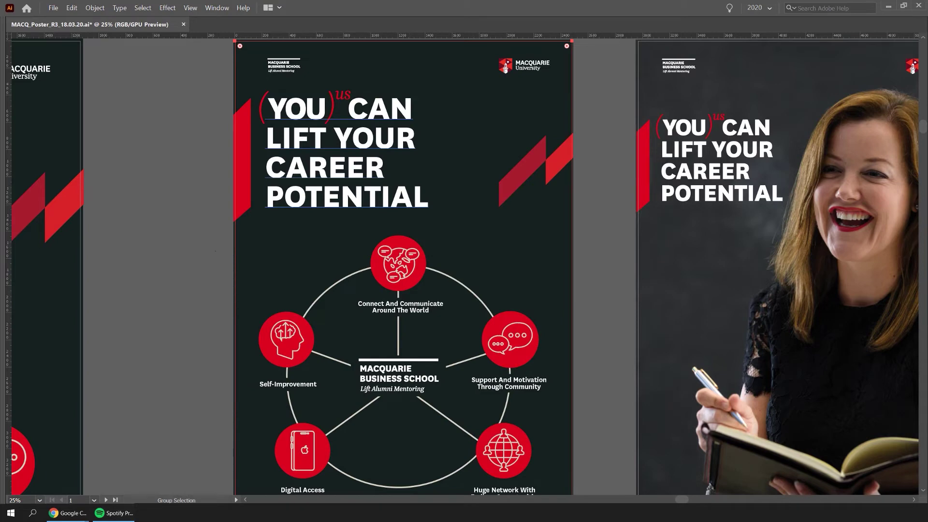
- Review the Output, Advanced, Security and Summary pages, keeping No Conversion and the current profile policy
click(304, 205)
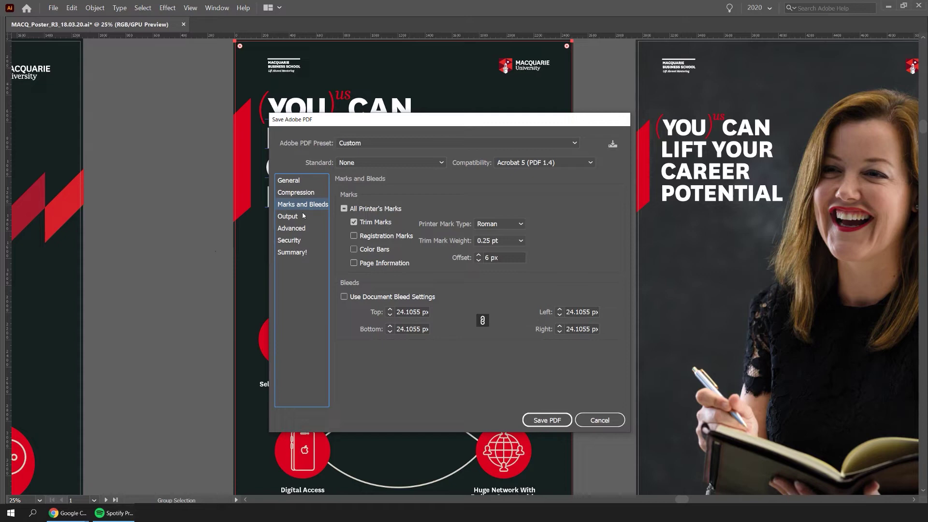
click(304, 216)
click(296, 227)
click(292, 240)
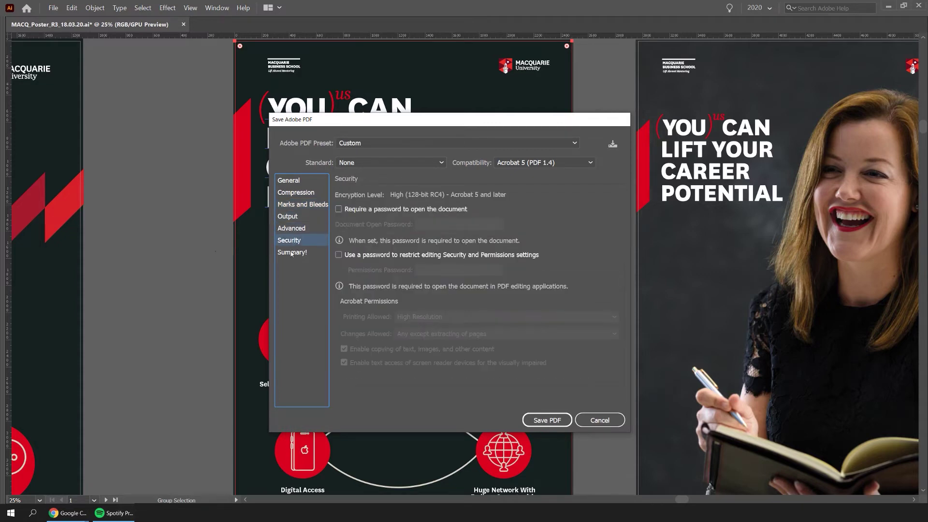
click(291, 252)
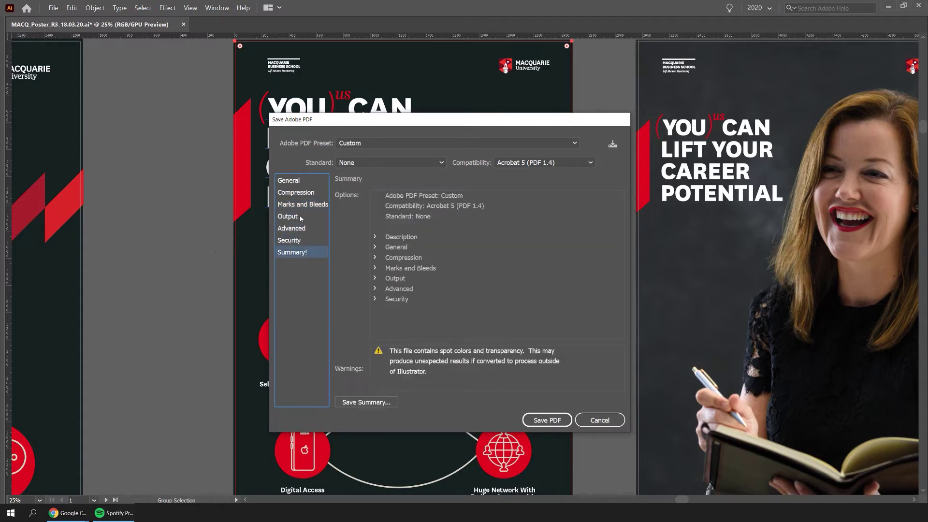
click(301, 217)
click(489, 211)
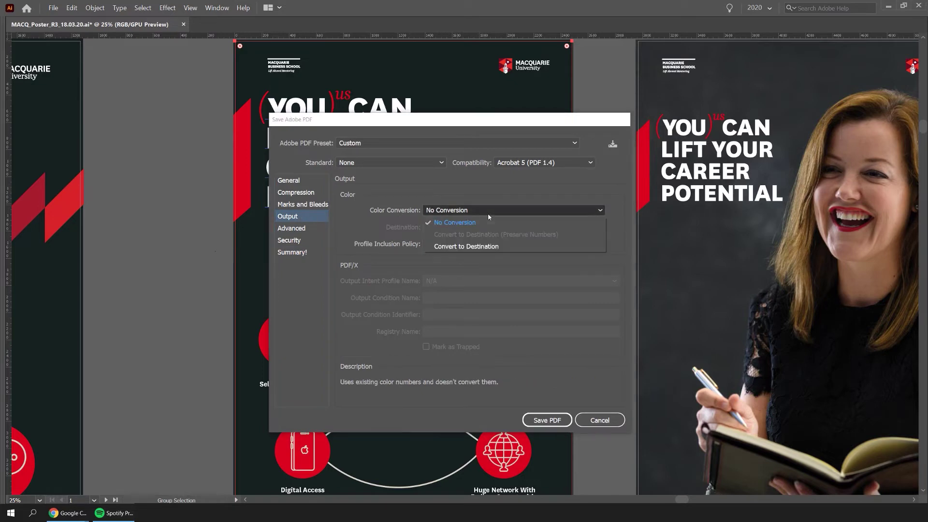
click(491, 210)
click(482, 243)
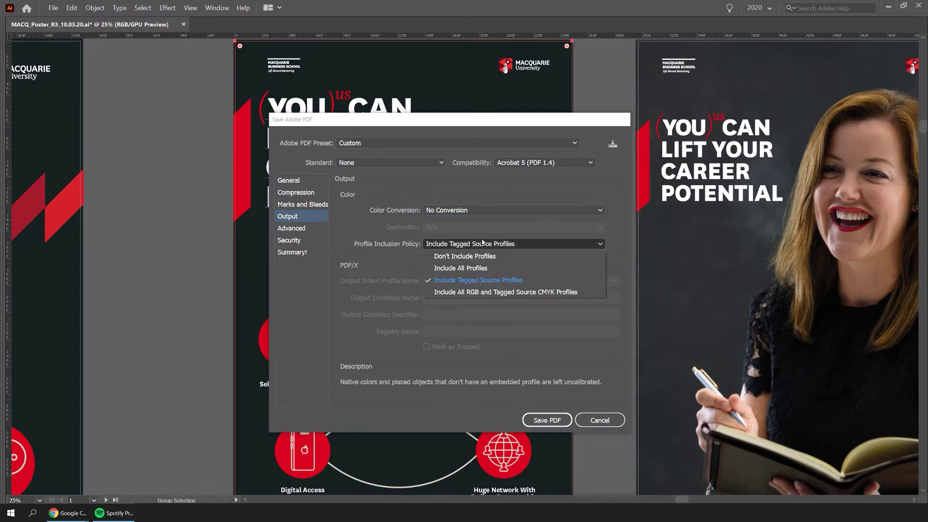
click(485, 188)
- Leave All Printer's Marks unchecked in Marks and Bleeds, then revisit Compression and the preset list
click(309, 205)
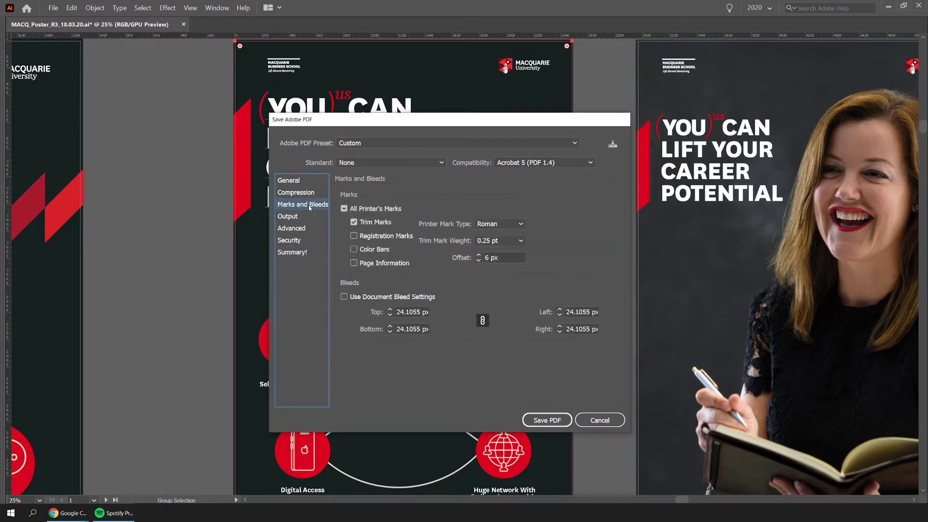
key(Up)
key(Up)
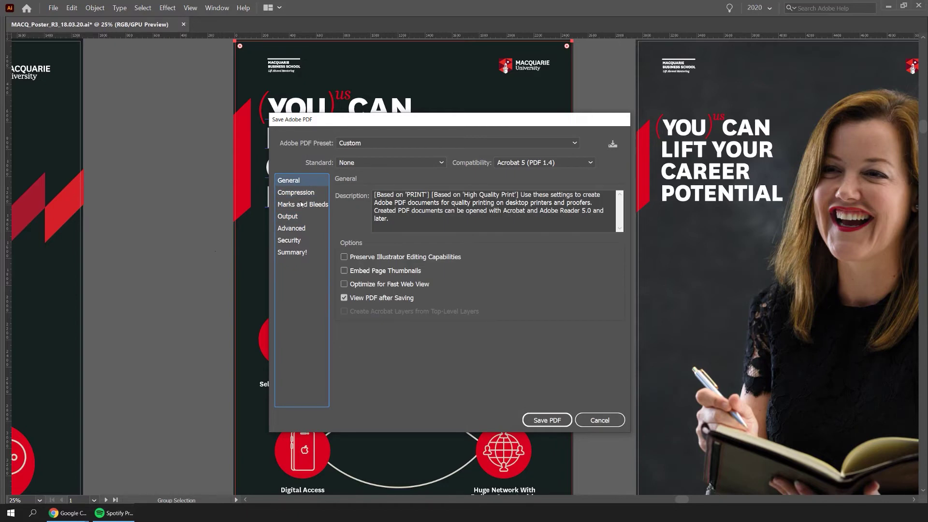
click(301, 205)
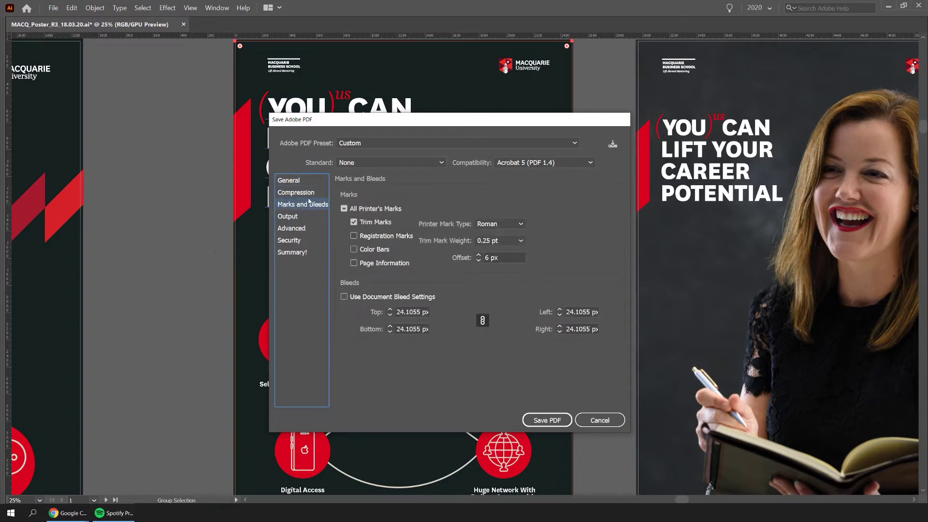
click(366, 209)
click(366, 209)
click(295, 193)
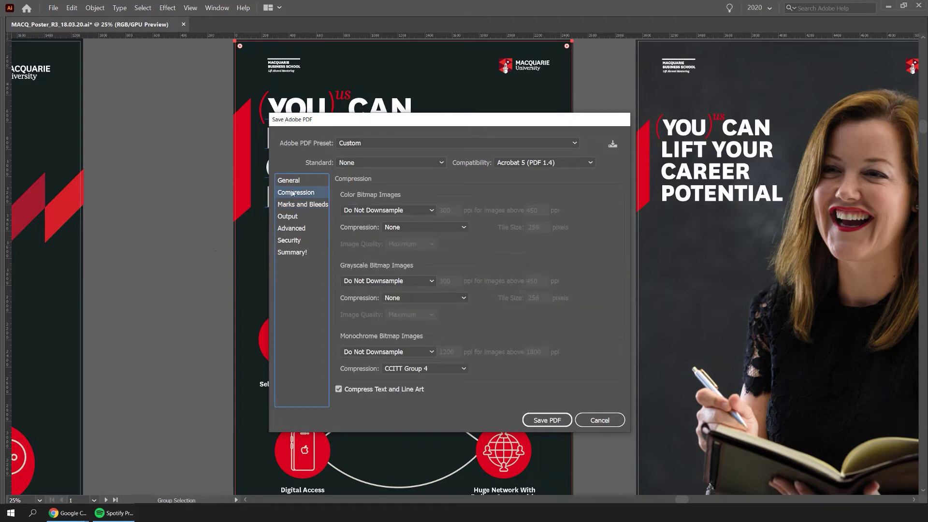
click(370, 145)
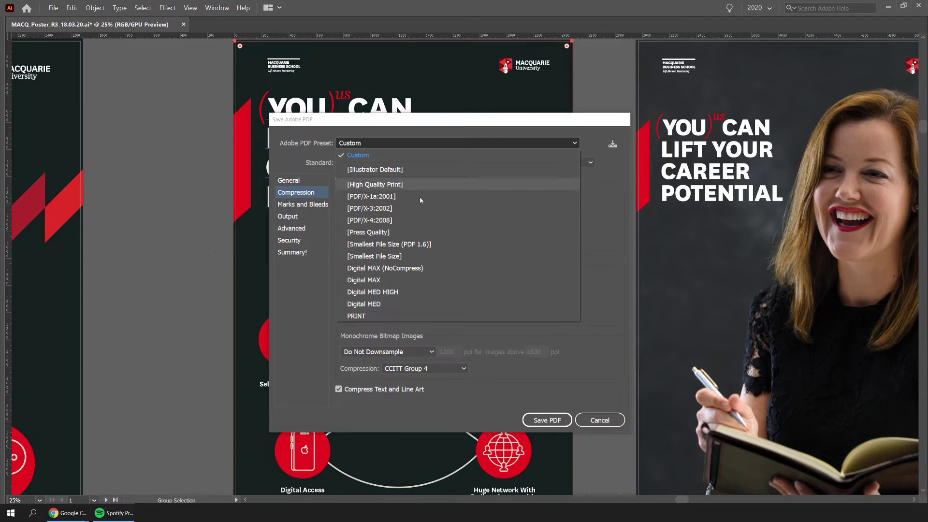
- Compare Digital MAX and High Quality Print colour compression, leaving Automatic (JPEG) and quality unchanged
click(368, 282)
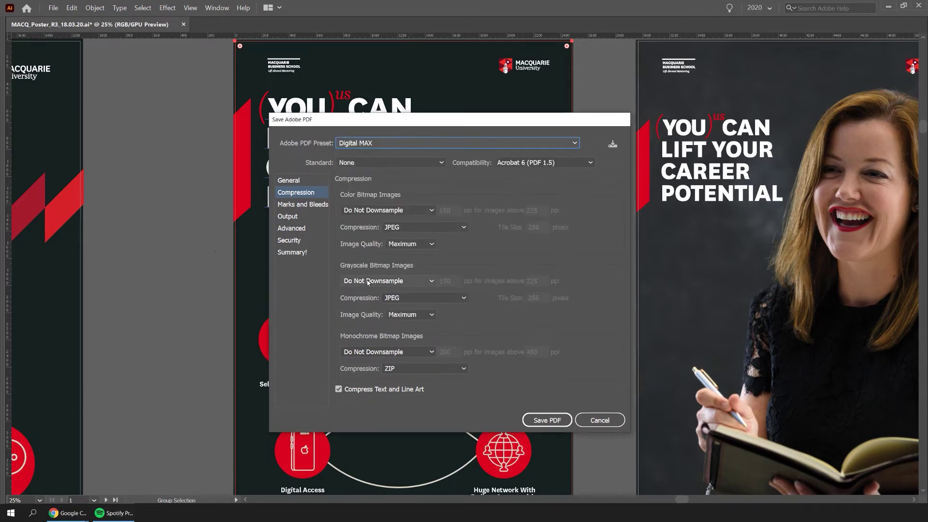
click(399, 228)
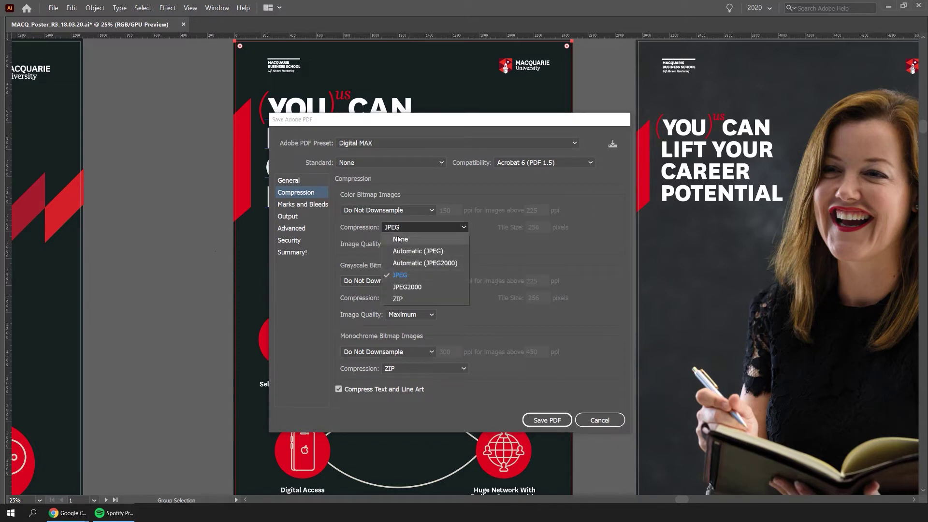
click(389, 143)
click(392, 184)
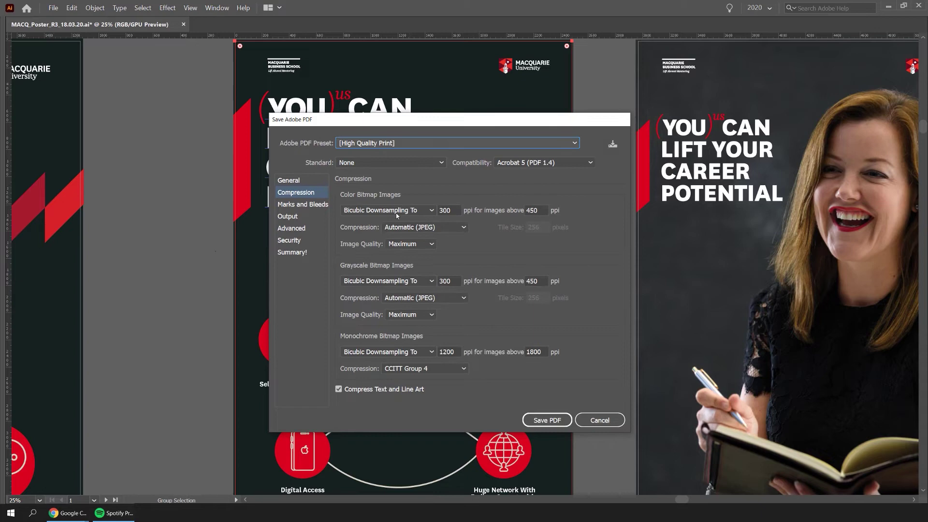
click(405, 142)
click(405, 139)
click(399, 142)
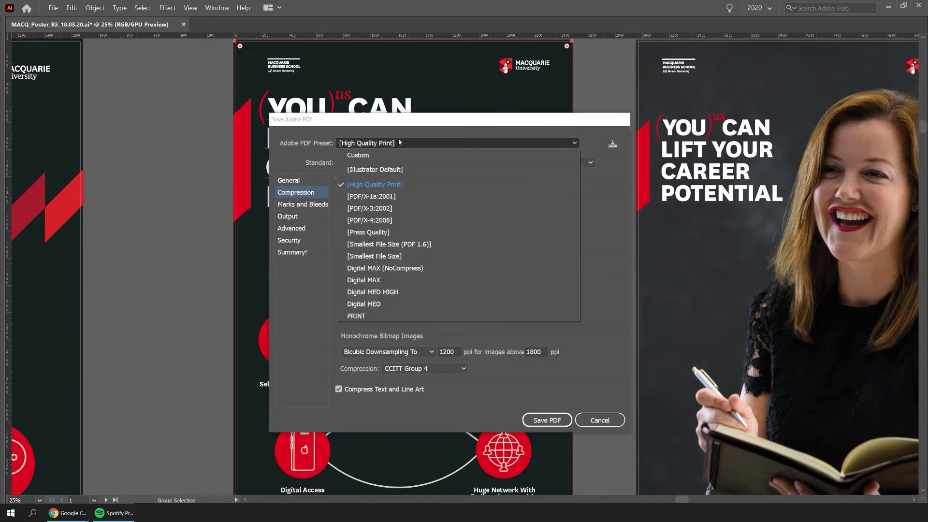
click(428, 141)
click(424, 227)
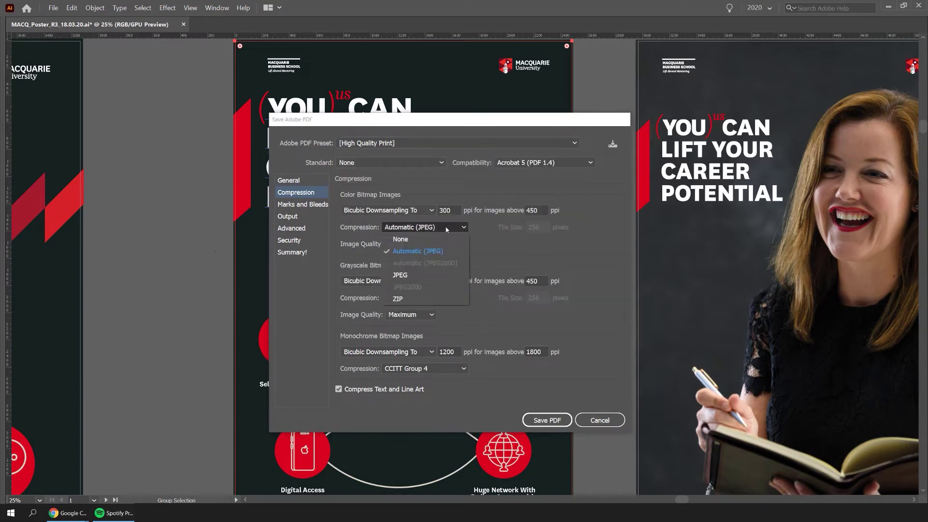
click(432, 249)
click(432, 247)
click(471, 253)
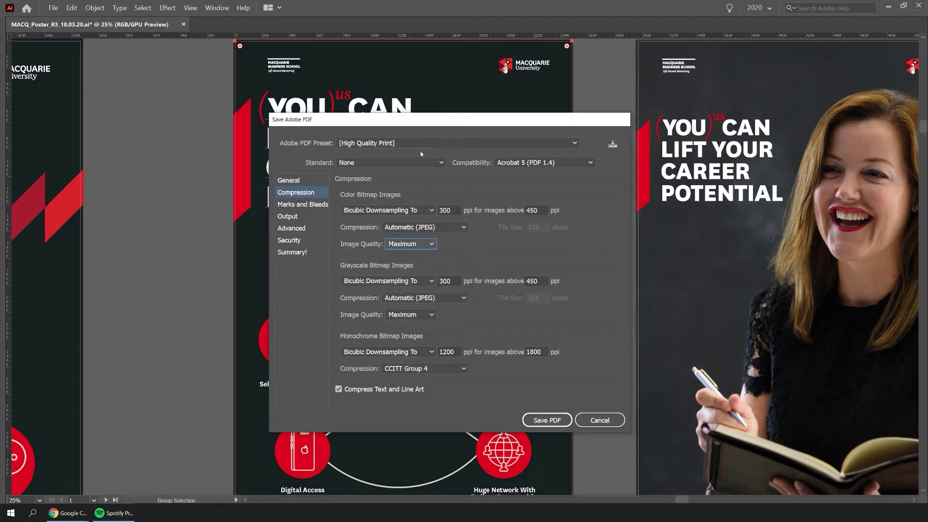
- Check PRINT's Do Not Downsample setting, then settle on Digital MAX and return to General
click(419, 148)
click(375, 315)
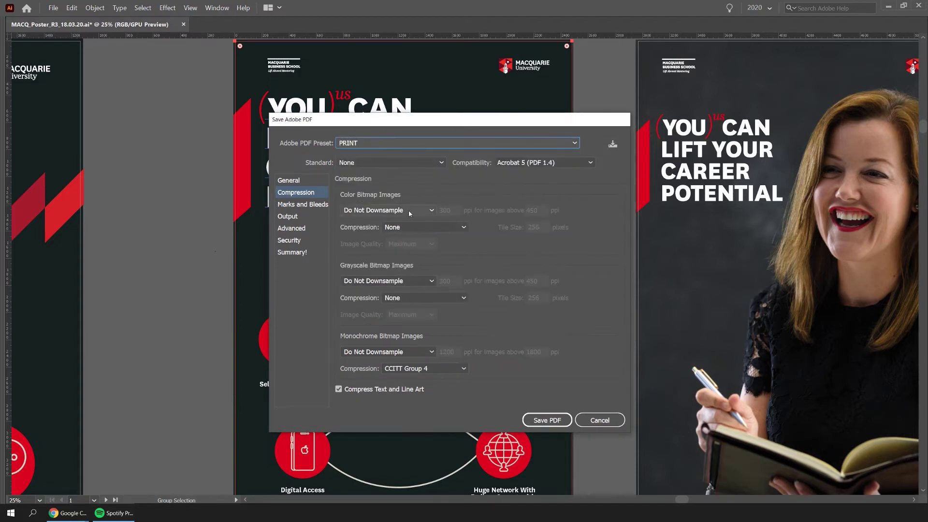
click(402, 210)
click(429, 208)
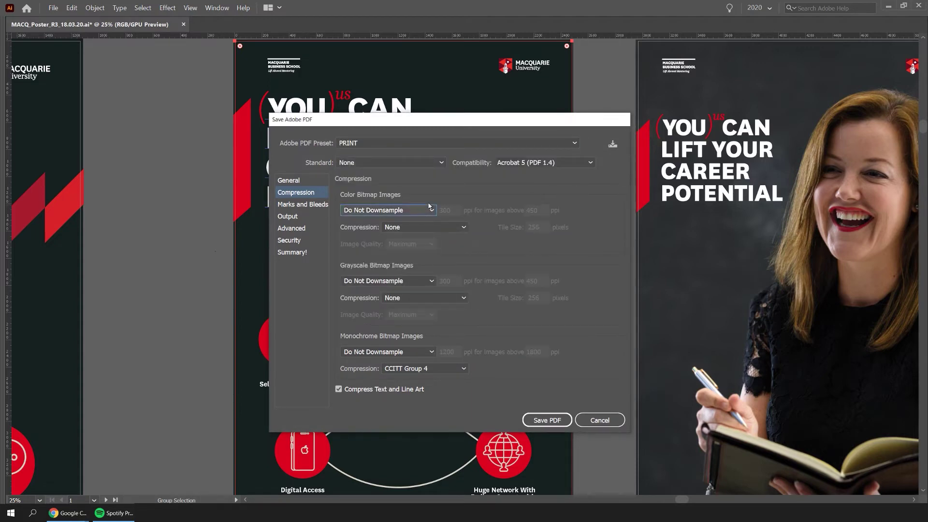
click(396, 144)
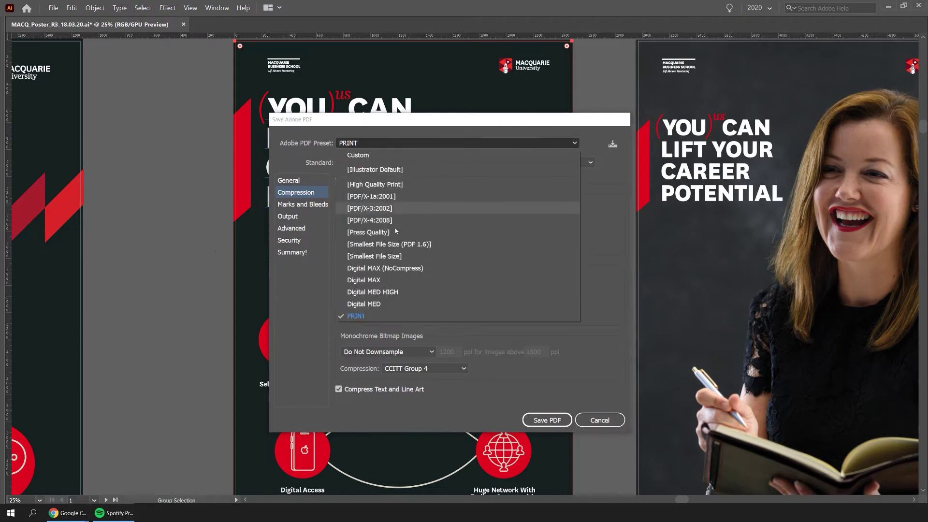
click(381, 282)
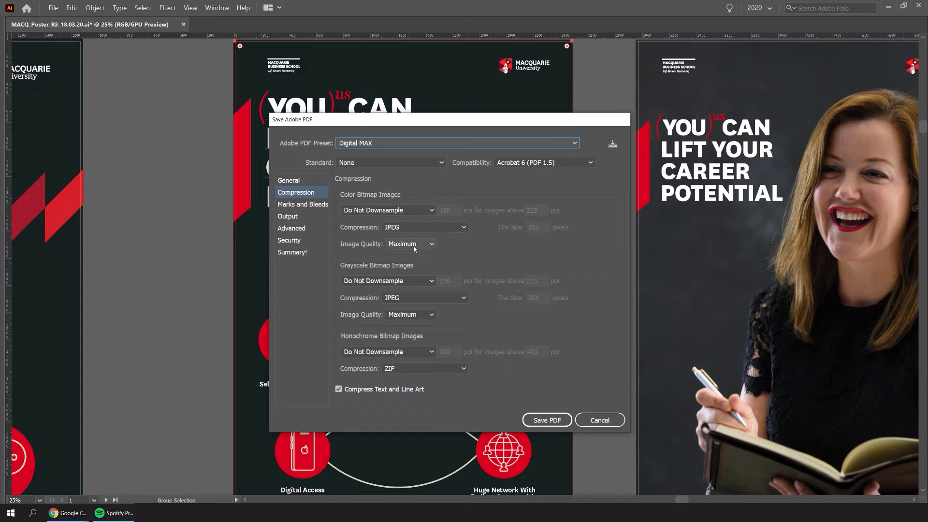
click(392, 211)
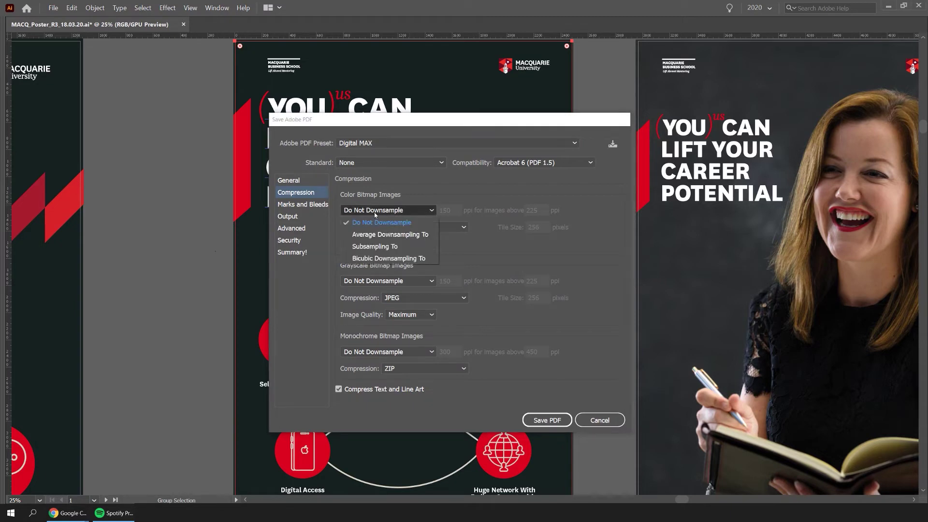
click(298, 180)
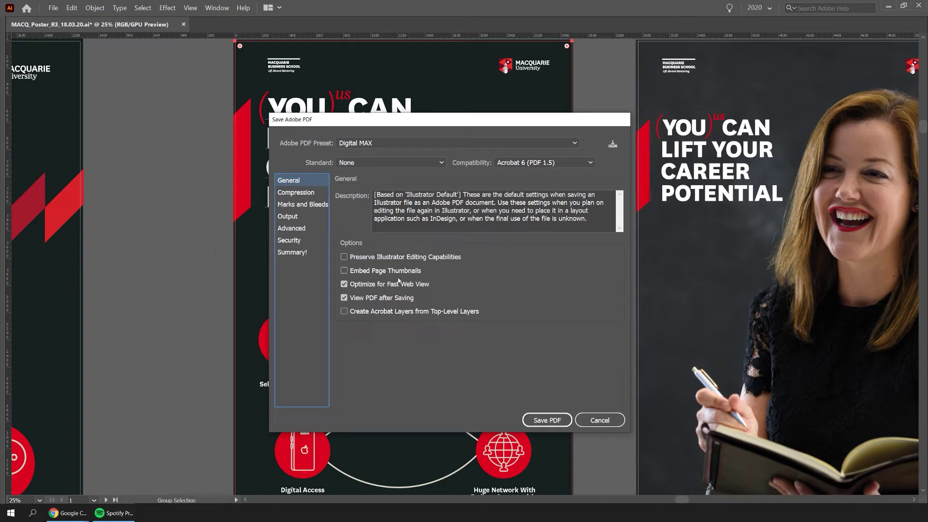
- Uncheck Use Document Bleed Settings for 0 px bleeds and save 'Poster Example small.pdf'
click(303, 203)
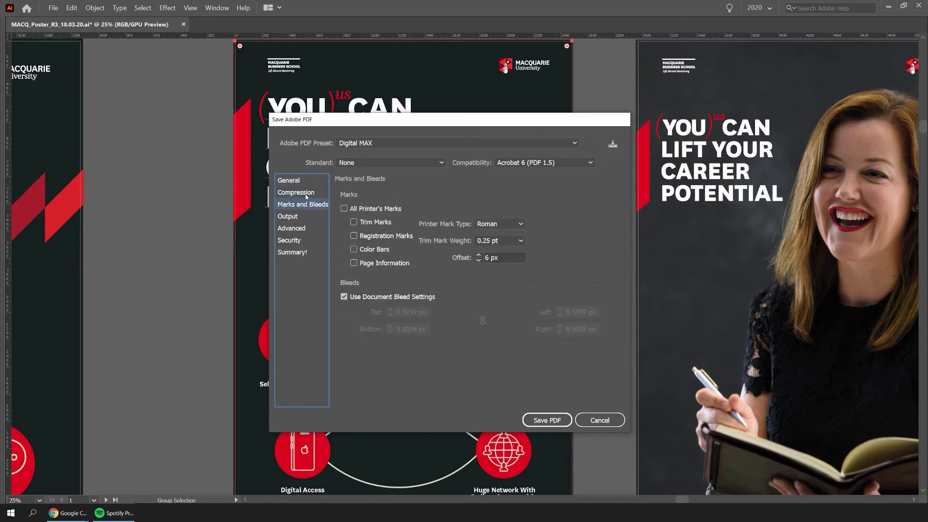
click(356, 296)
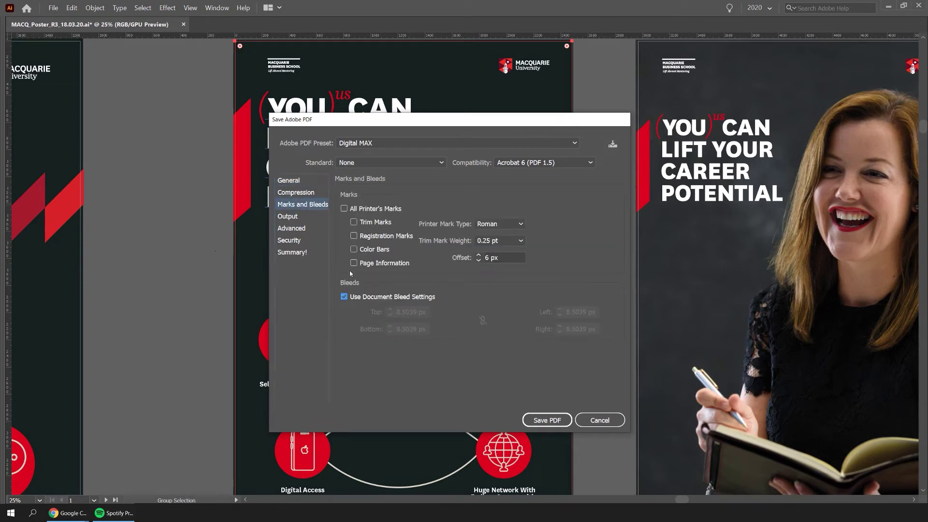
click(305, 192)
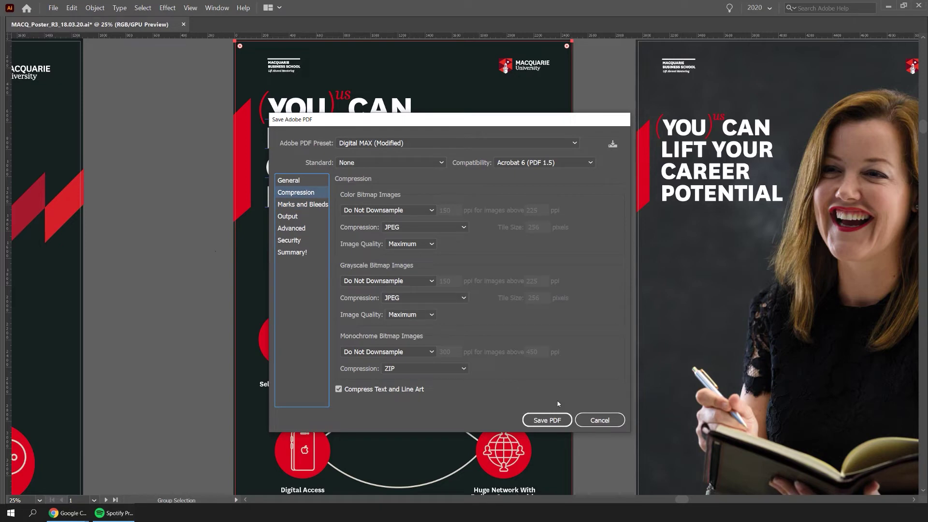
click(548, 421)
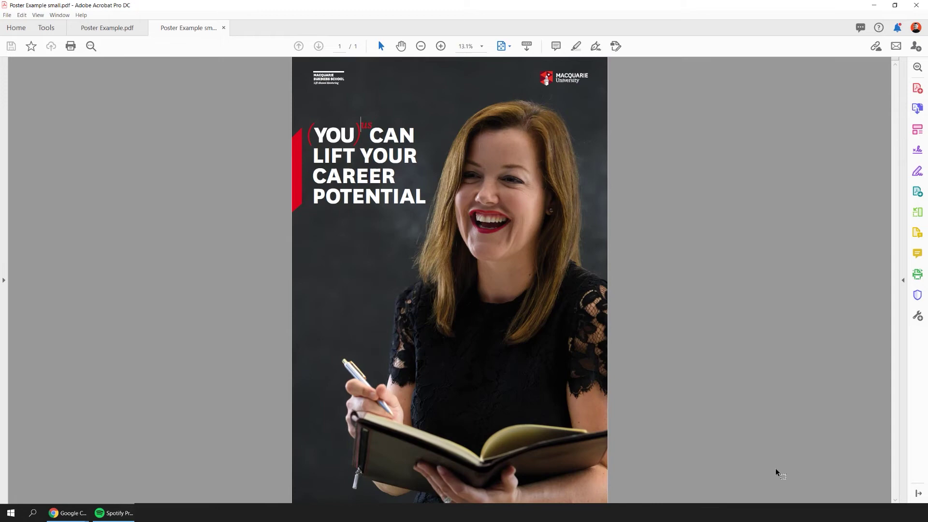
- In the Desktop folder, compare Poster Example (130 MB) with Poster Example small (7.58 MB), then open the small PDF in Acrobat
key(alt+Tab)
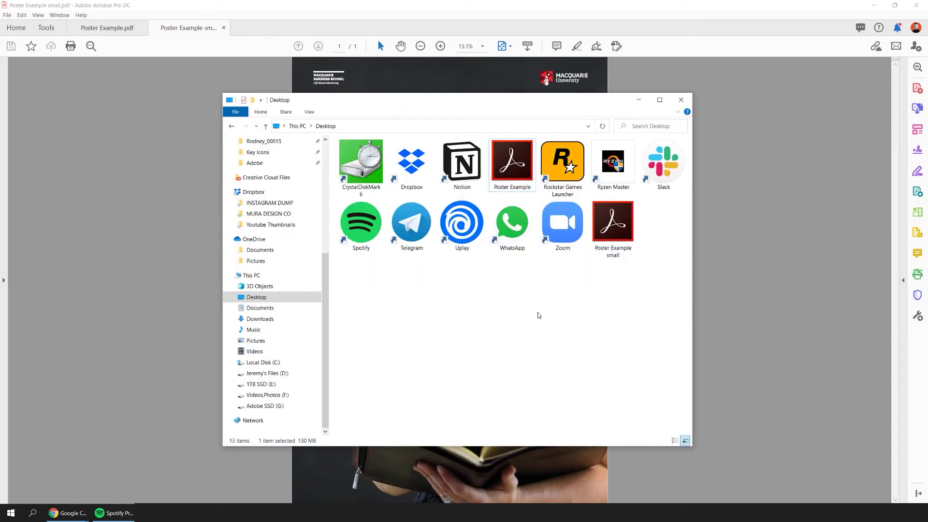
click(613, 224)
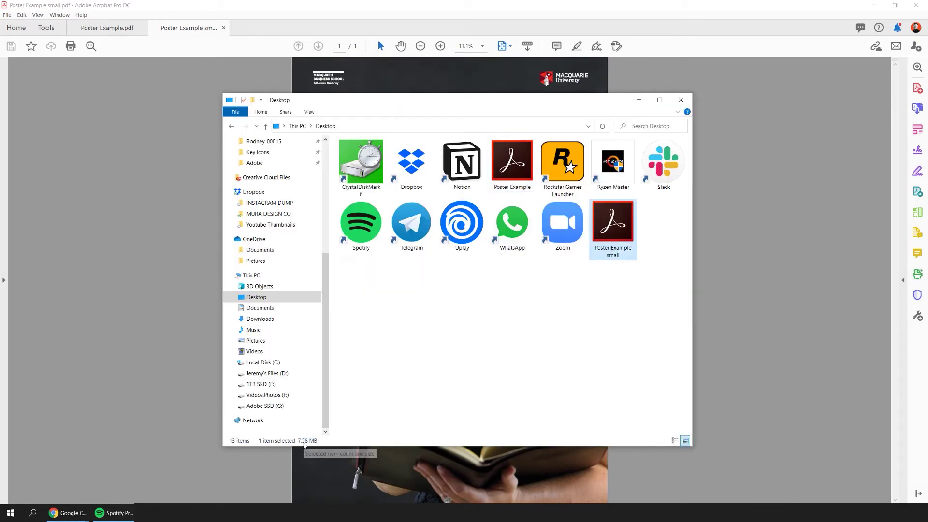
click(522, 181)
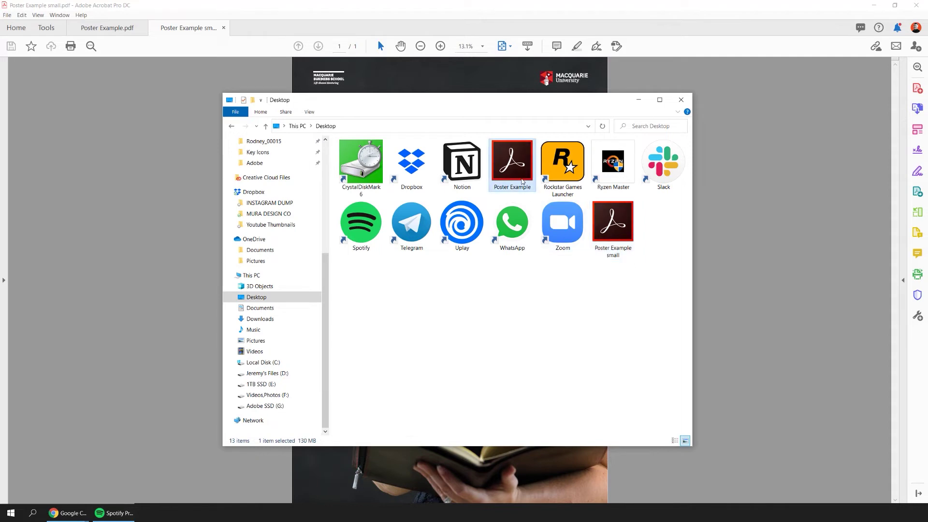
click(613, 227)
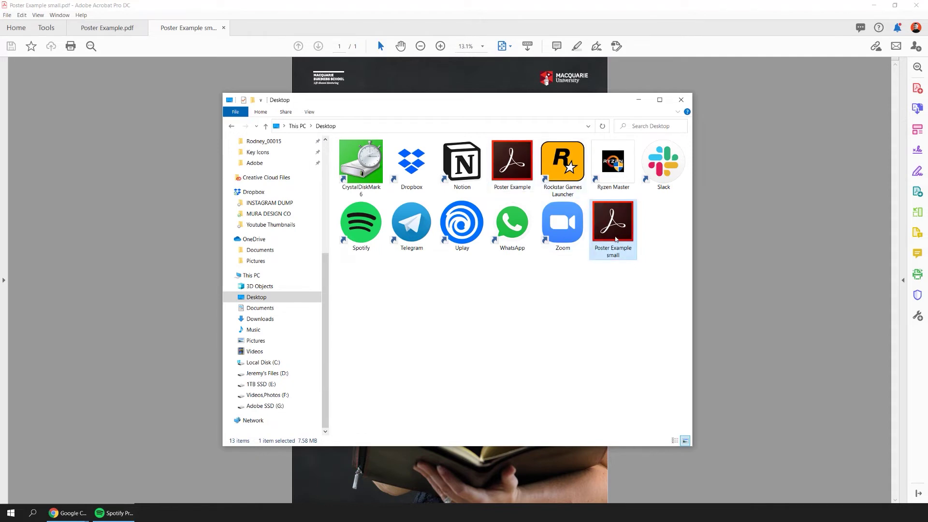
double_click(616, 239)
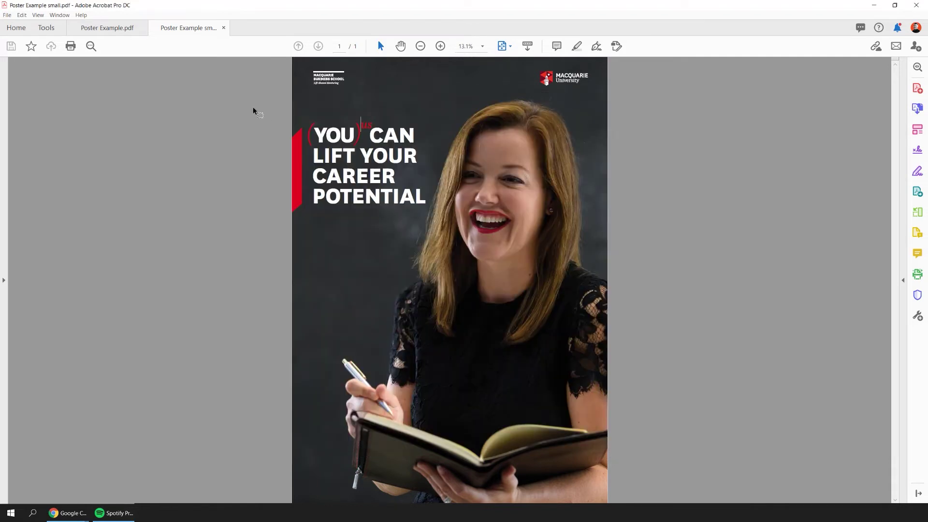
- Compare both posters in Acrobat at 25% zoom, then minimize Acrobat
click(122, 29)
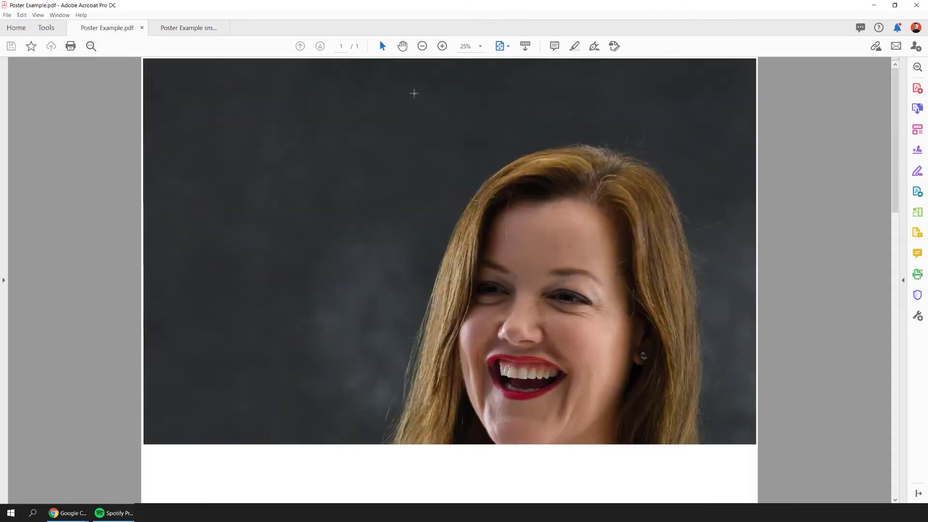
key(ctrl+equal)
click(178, 30)
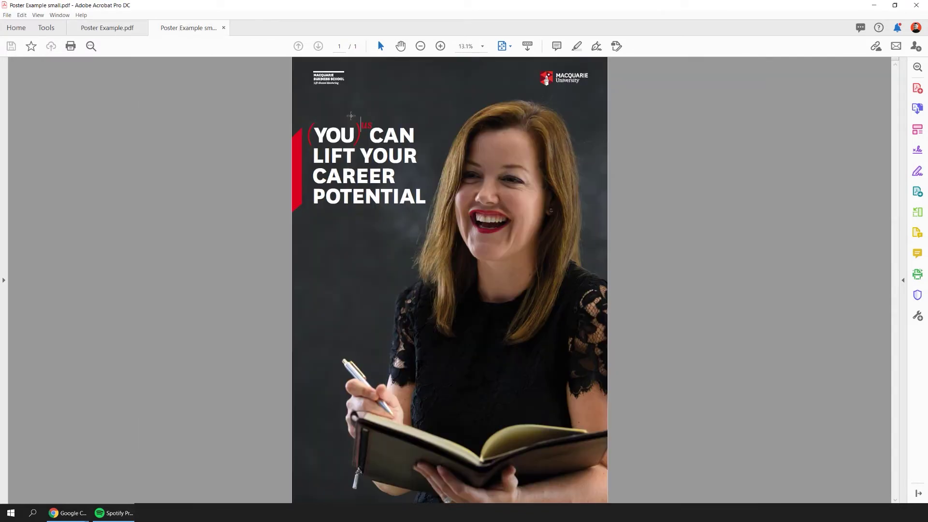
key(ctrl+equal)
scroll(351, 116, down, 1)
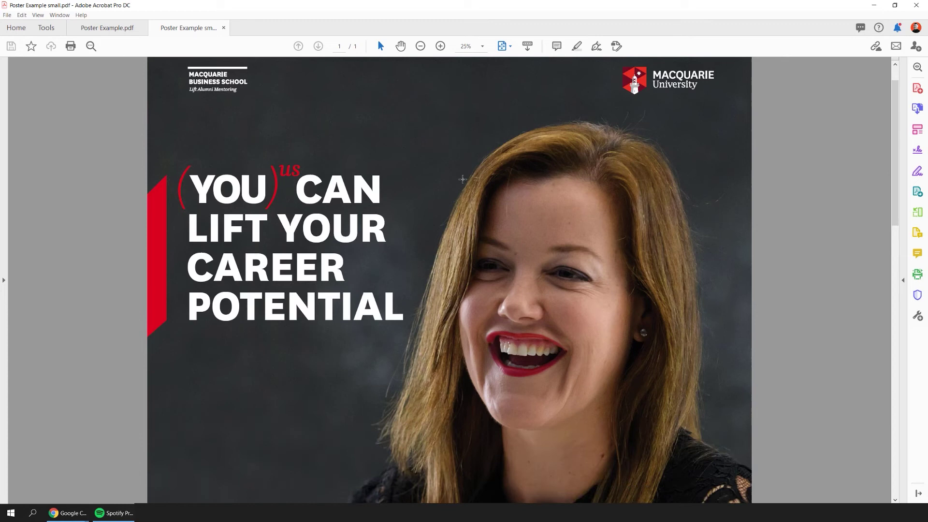
click(117, 28)
scroll(338, 136, down, 2)
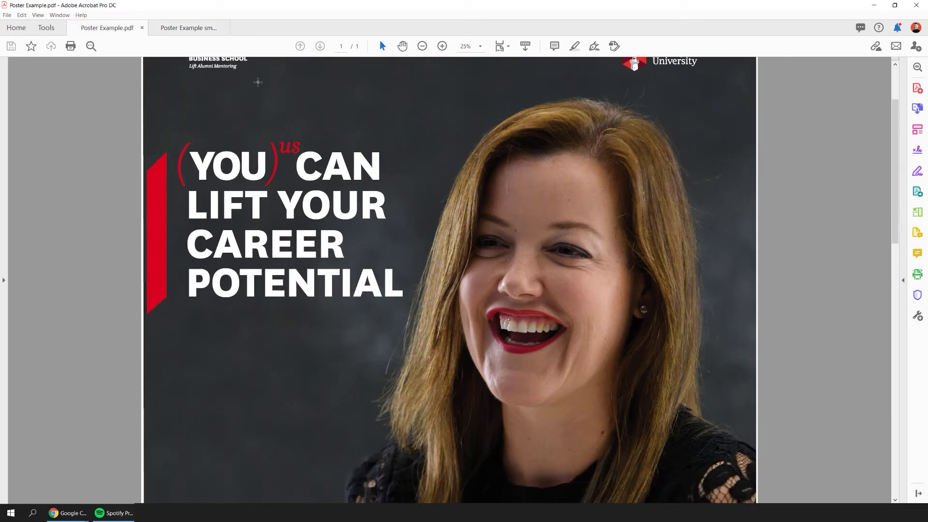
click(193, 28)
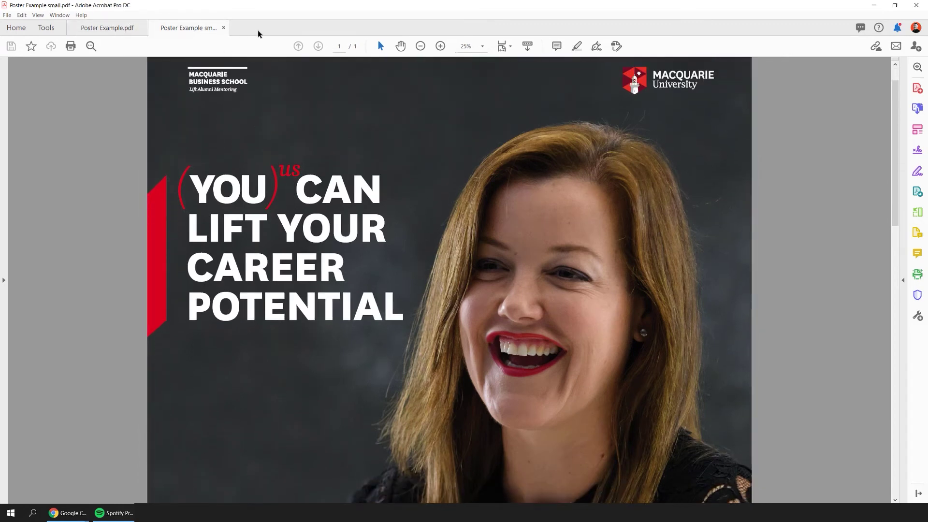
scroll(332, 99, down, 1)
ctrl+scroll(379, 113, down, 2)
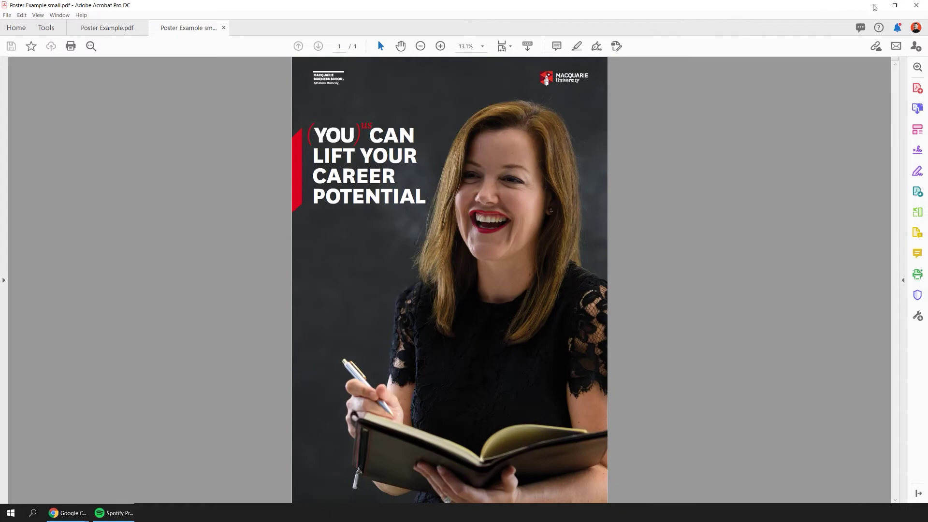
click(874, 7)
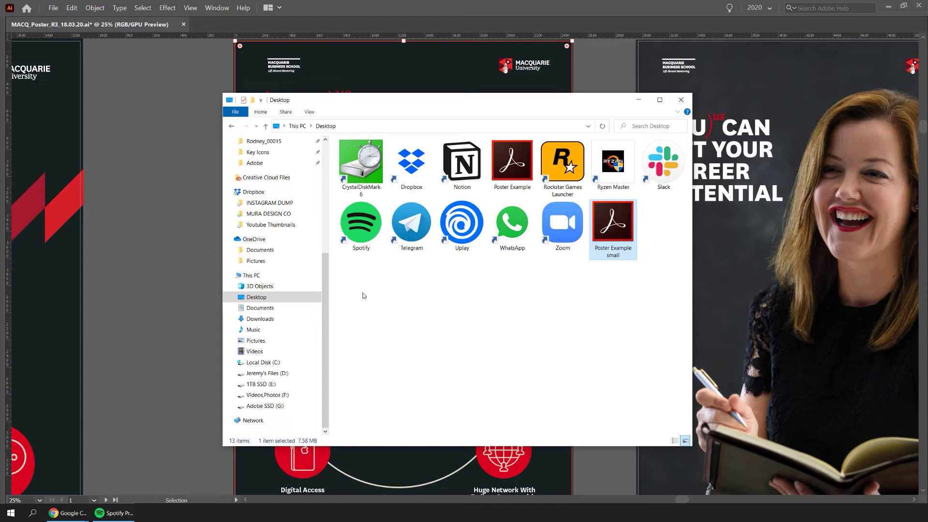
- Save a copy of the poster as an Adobe PDF named 'Poster Example 2'
click(158, 240)
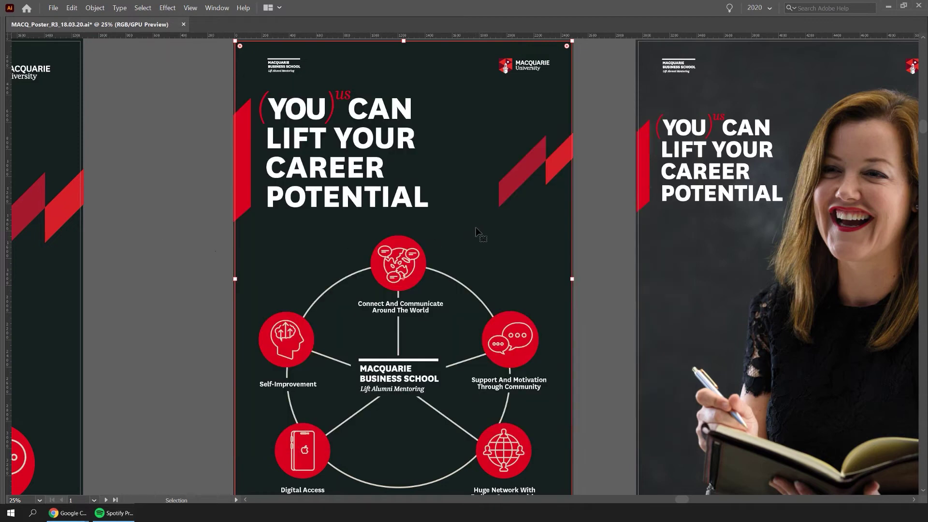
key(ctrl+alt+s)
key(Tab)
click(454, 356)
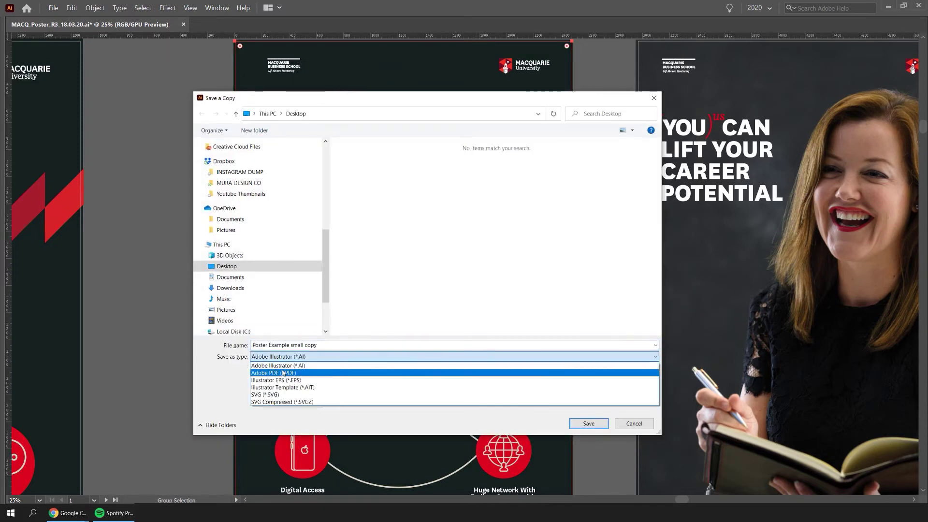
click(387, 373)
click(415, 164)
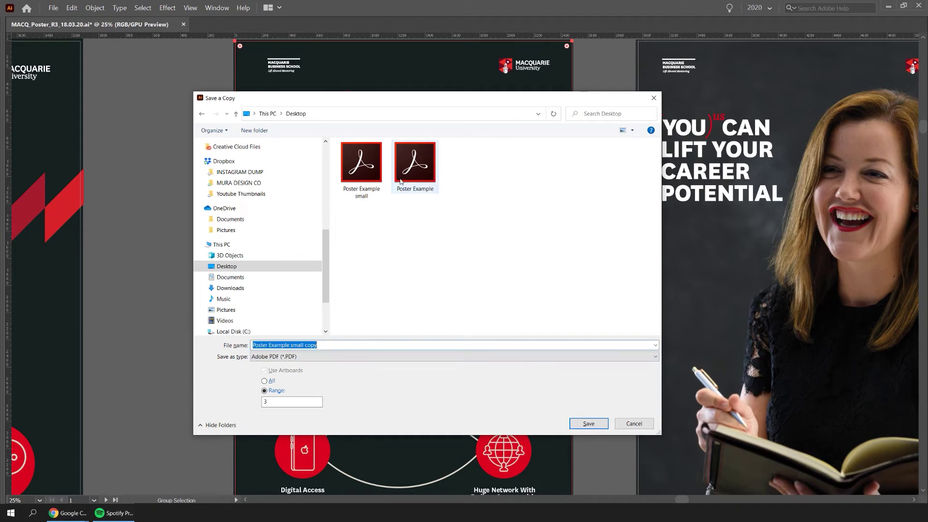
click(344, 342)
text(2)
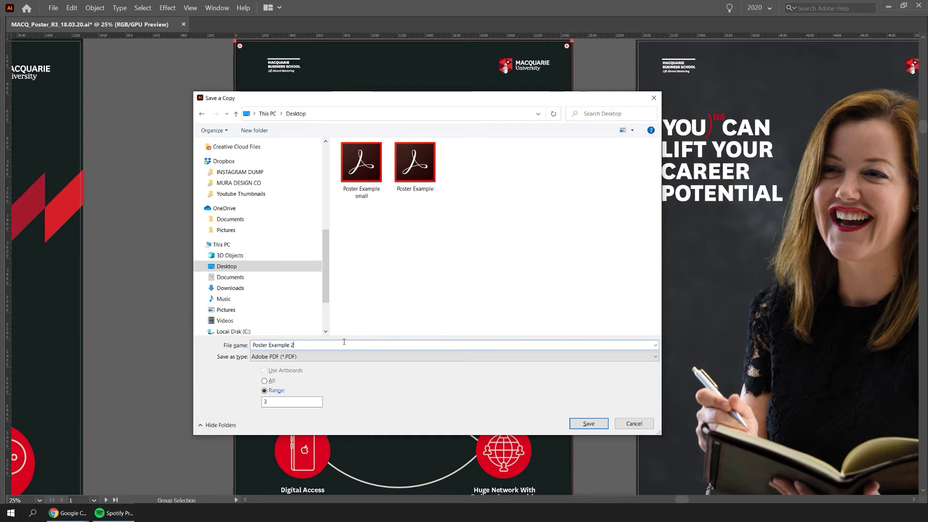
key(Return)
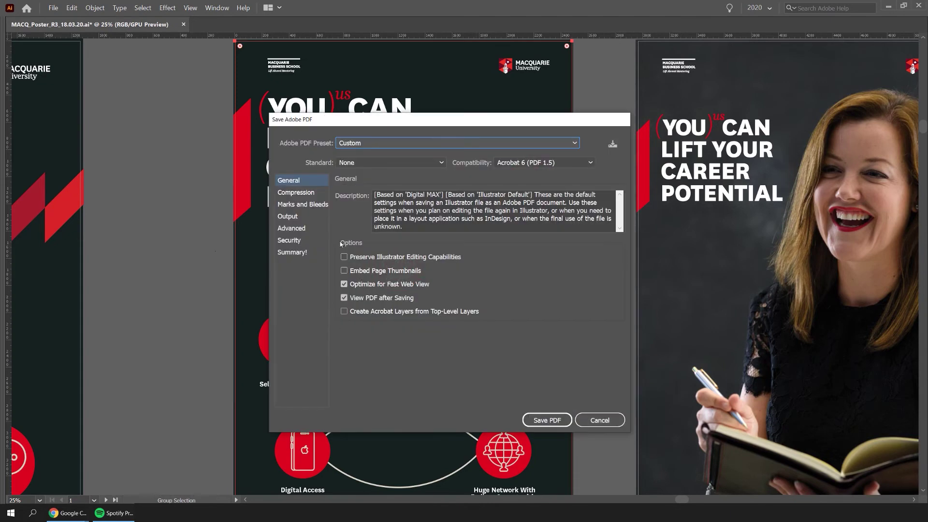
- Select the Digital MAX PDF preset
click(359, 144)
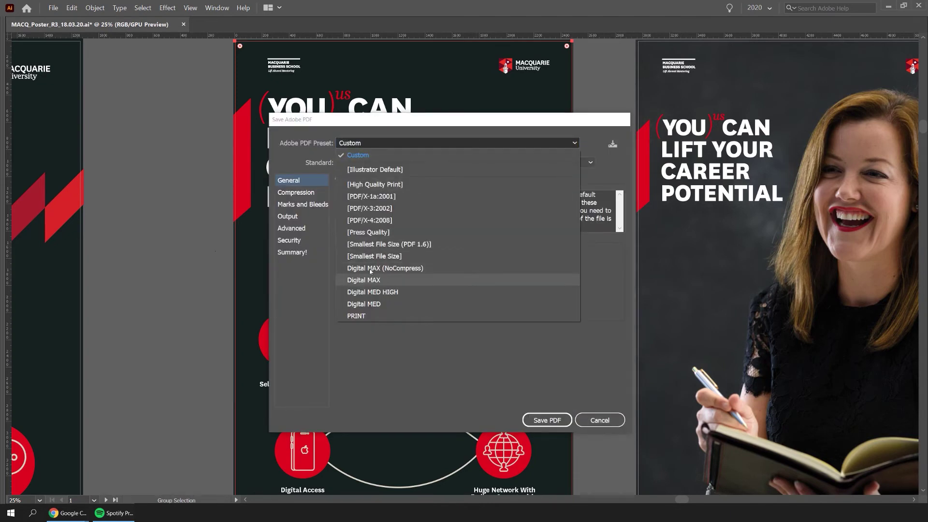
click(304, 194)
click(364, 143)
click(393, 281)
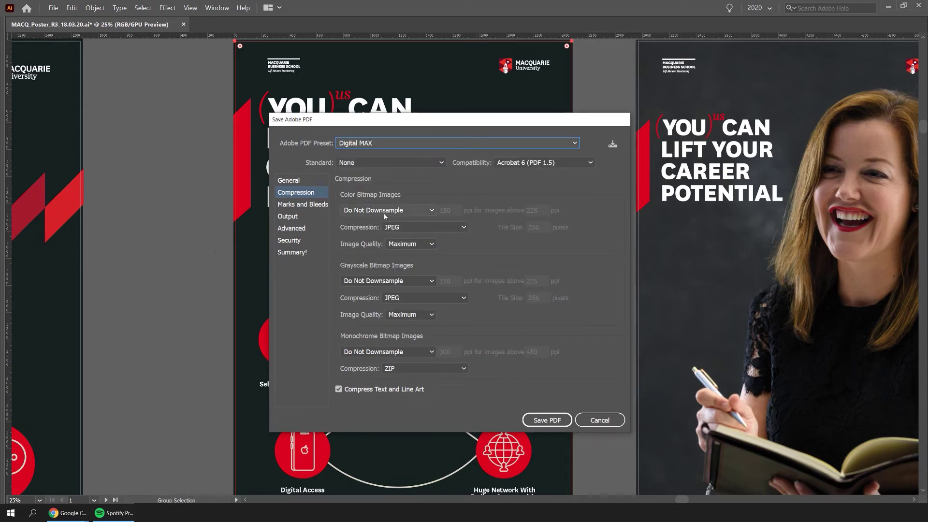
- Select the Digital MED HIGH preset, keeping bicubic downsampling and Maximum colour image quality
click(422, 144)
click(419, 293)
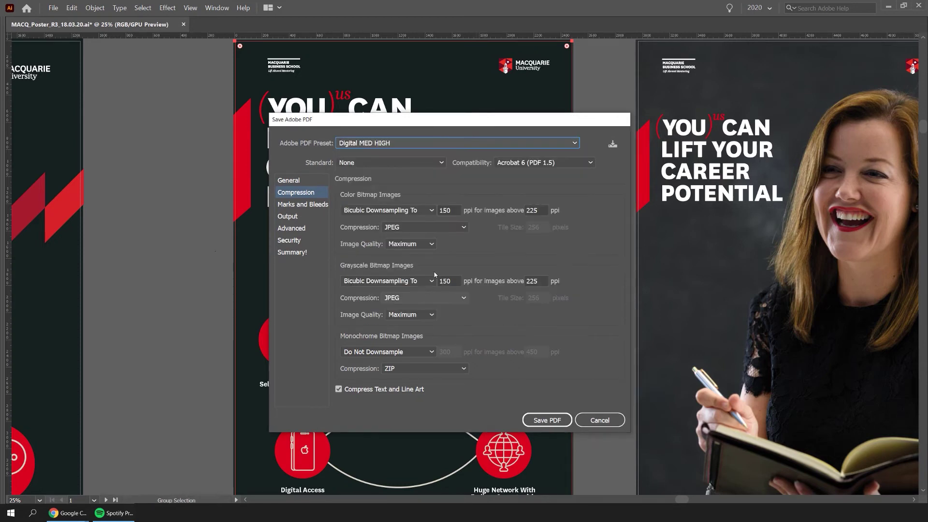
click(418, 209)
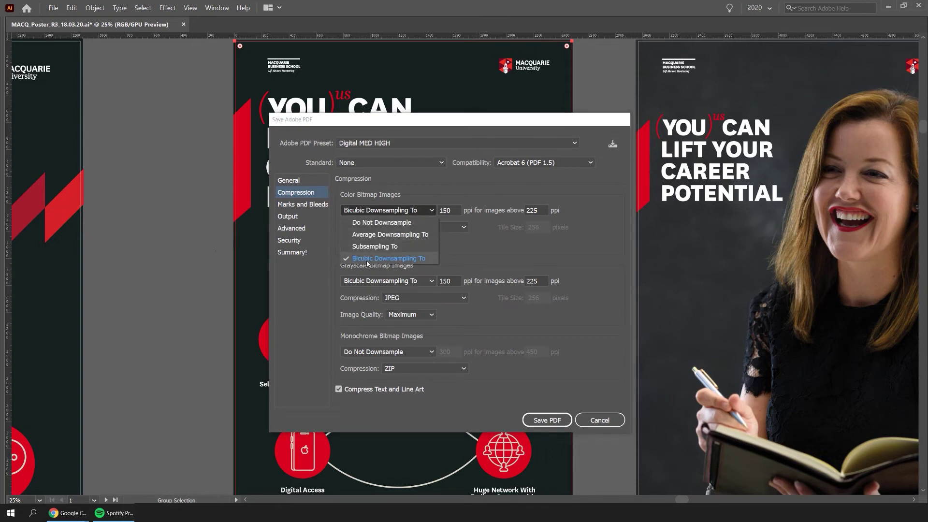
click(501, 249)
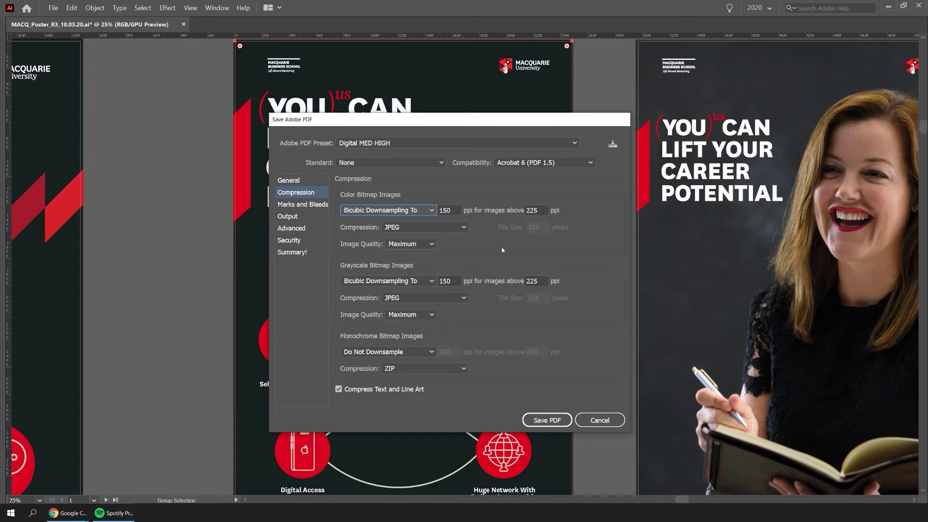
click(410, 244)
click(404, 307)
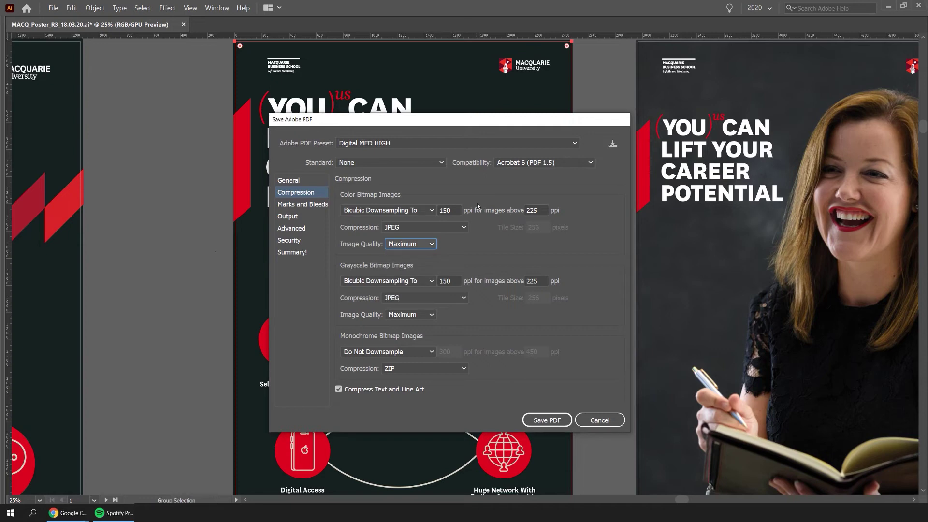
- Review 150 ppi resolution, JPEG compression and monochrome settings, then save the PDF
click(449, 211)
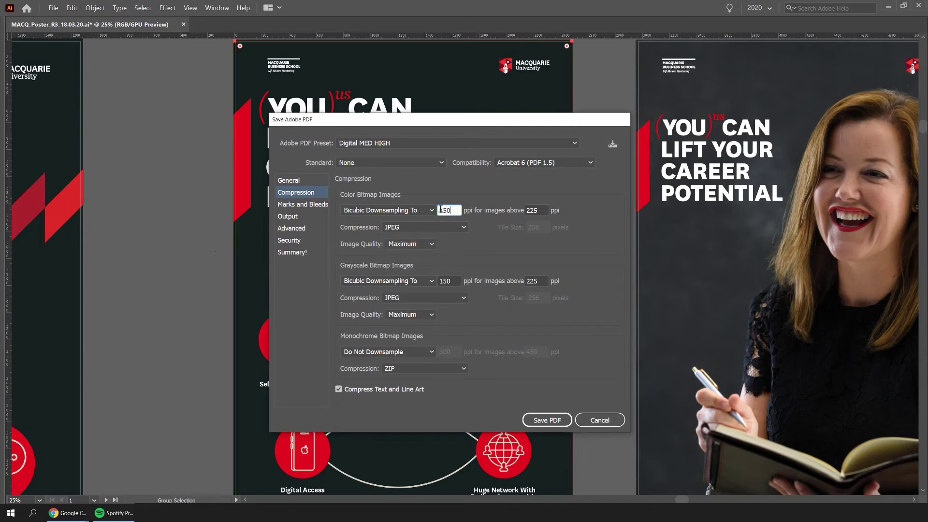
click(542, 211)
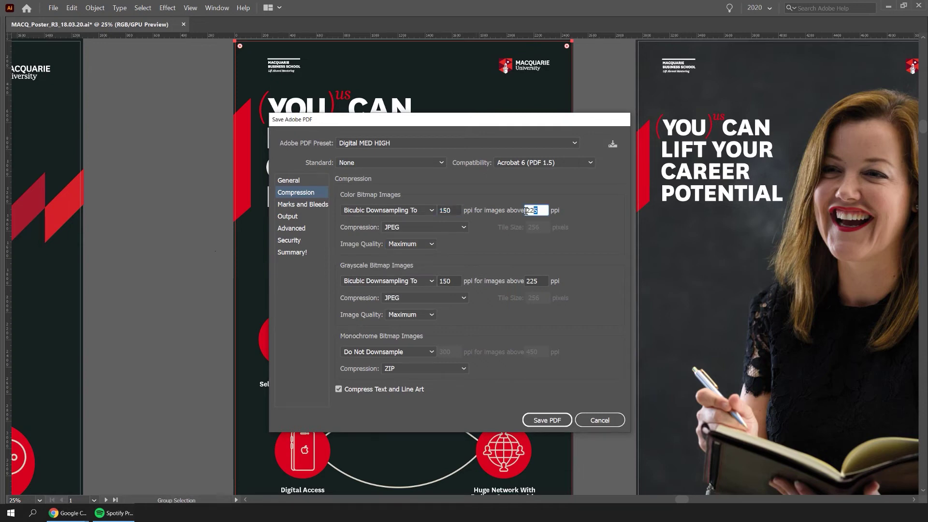
click(443, 210)
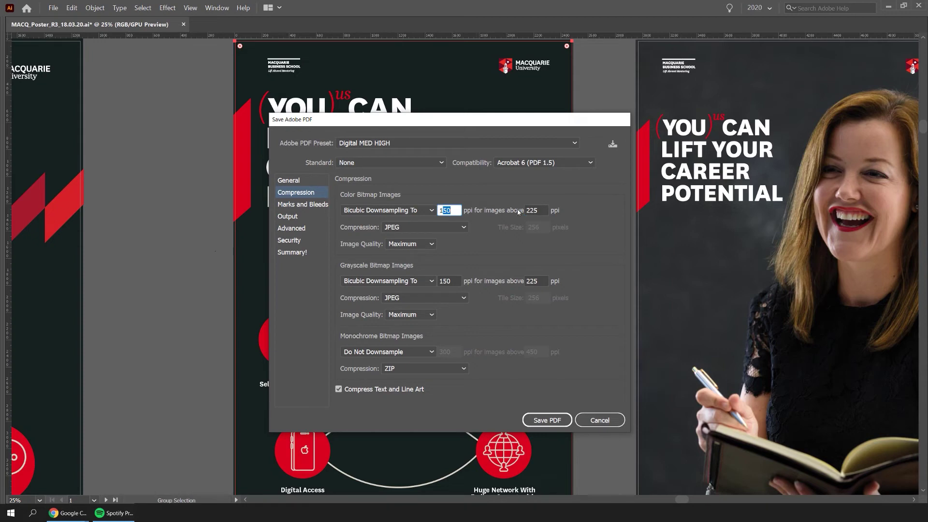
click(424, 227)
click(411, 275)
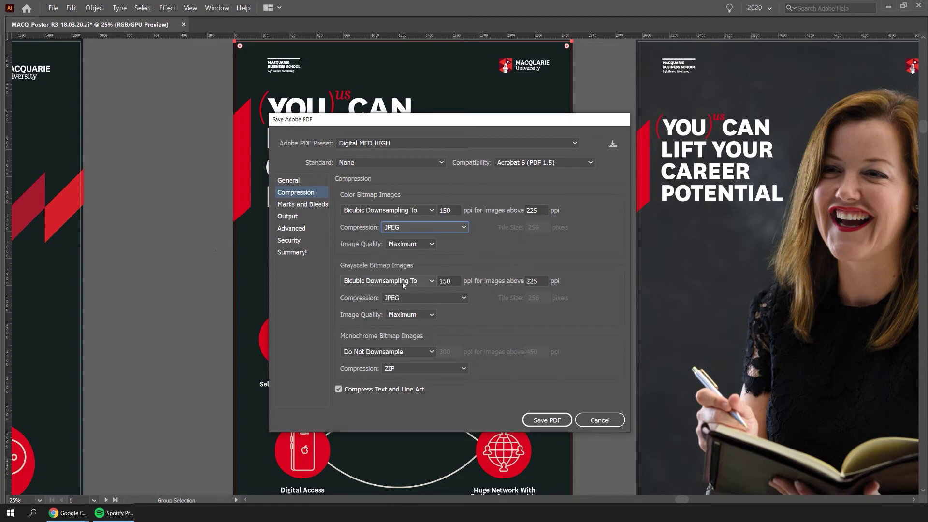
click(387, 351)
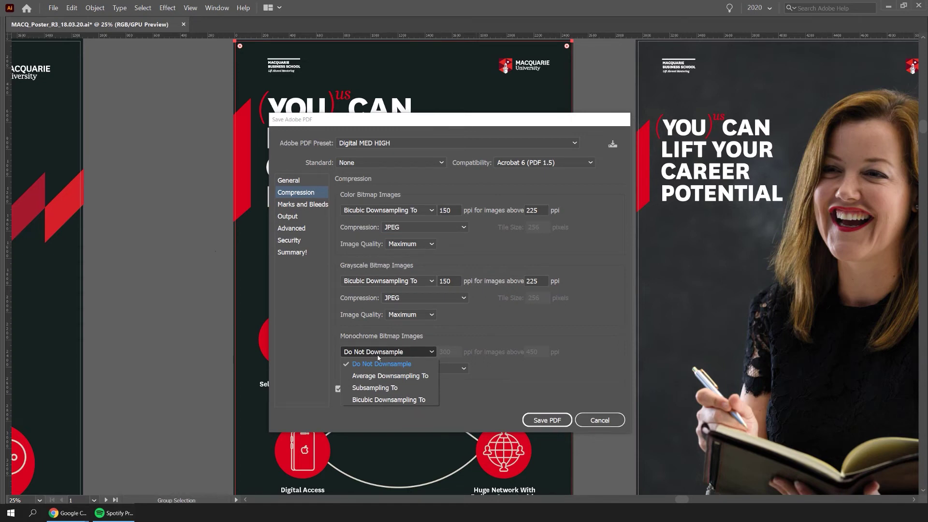
click(483, 338)
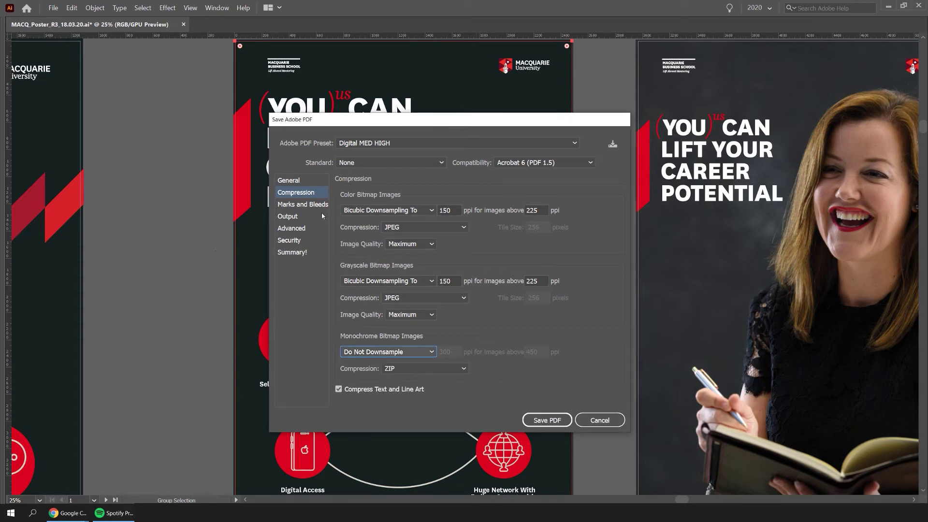
click(288, 180)
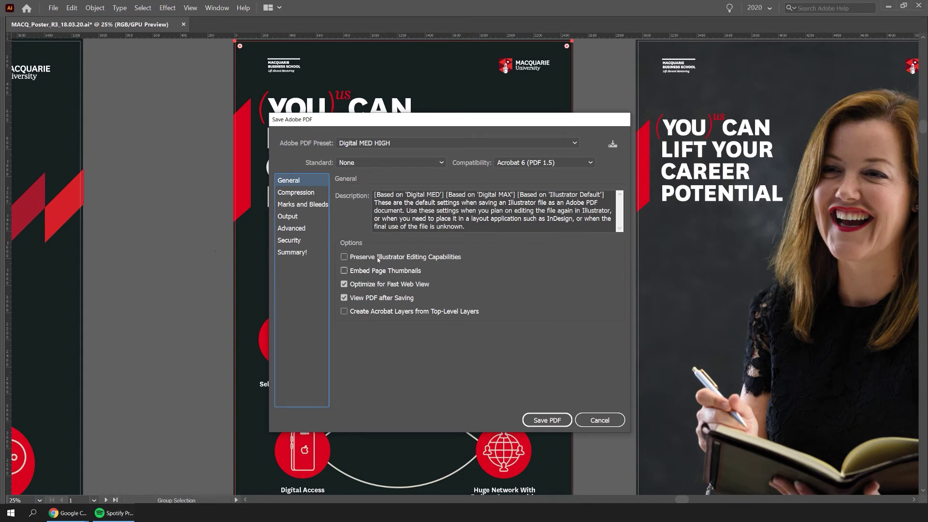
key(Down)
key(Down)
click(308, 192)
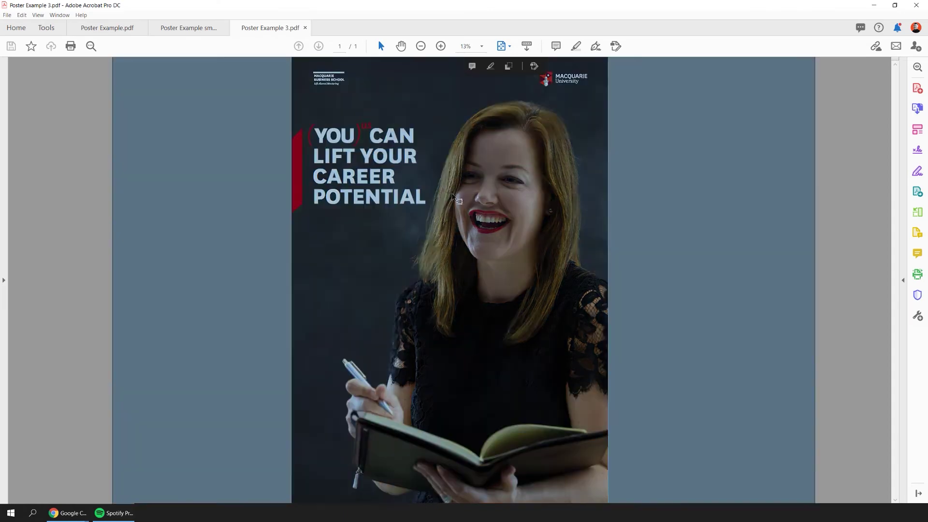
key(ctrl+plus)
scroll(576, 270, up, 2)
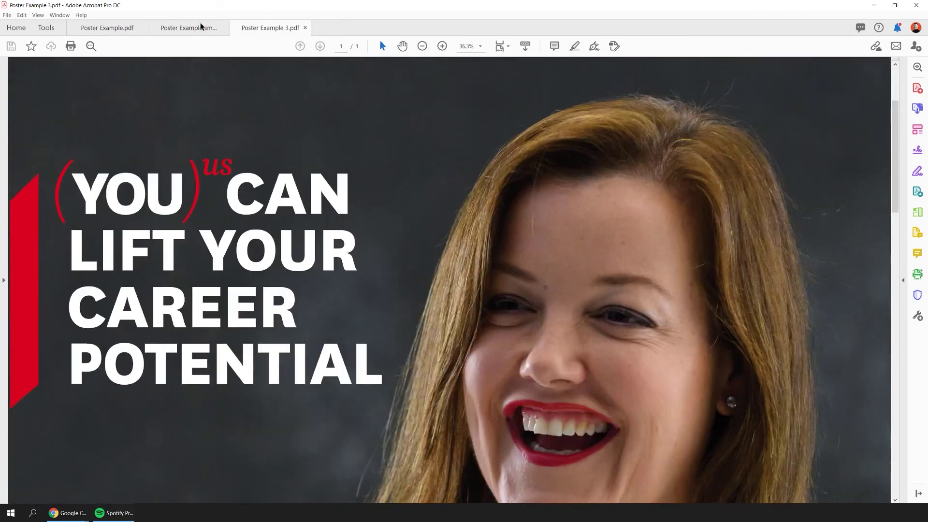
click(201, 27)
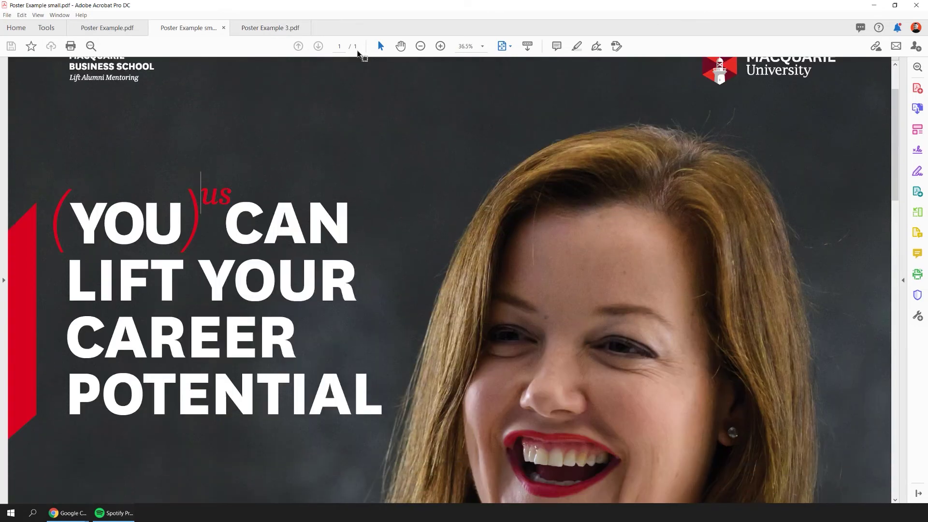
click(270, 27)
key(ctrl+0)
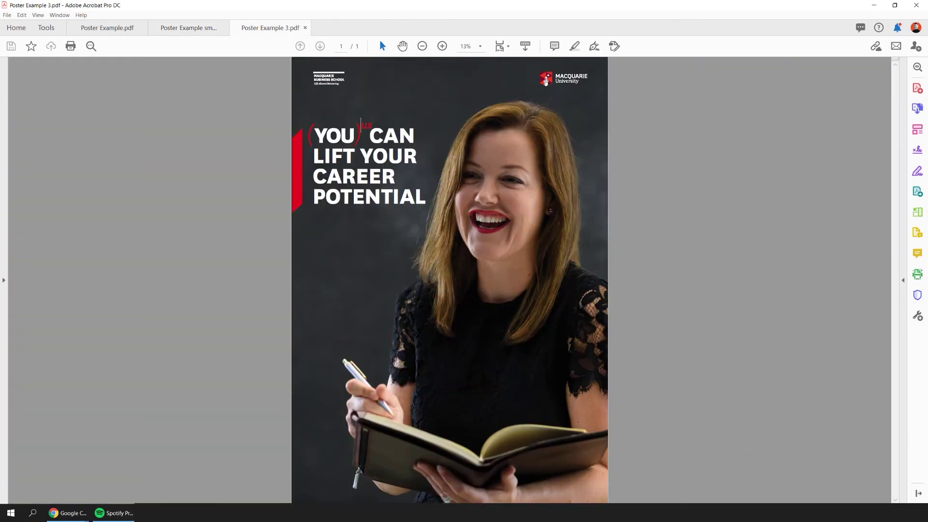
key(super+e)
click(648, 235)
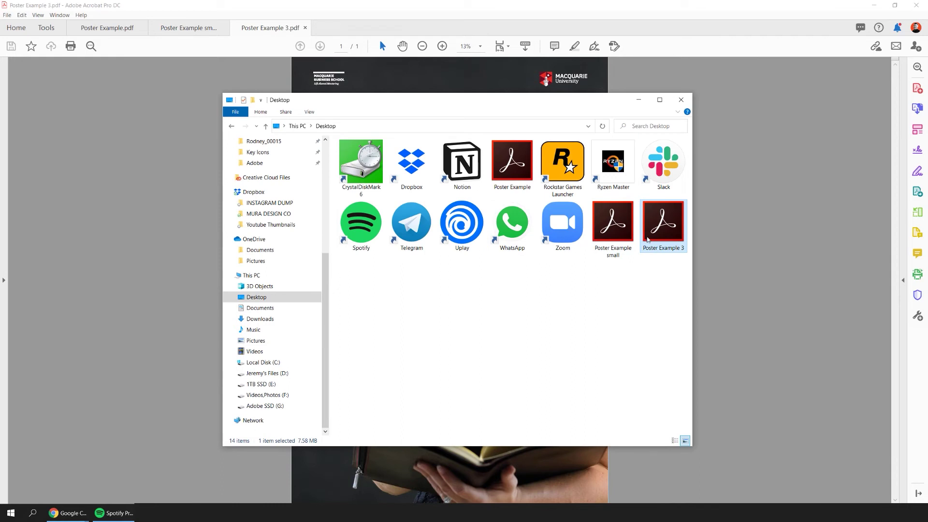
click(626, 252)
click(650, 234)
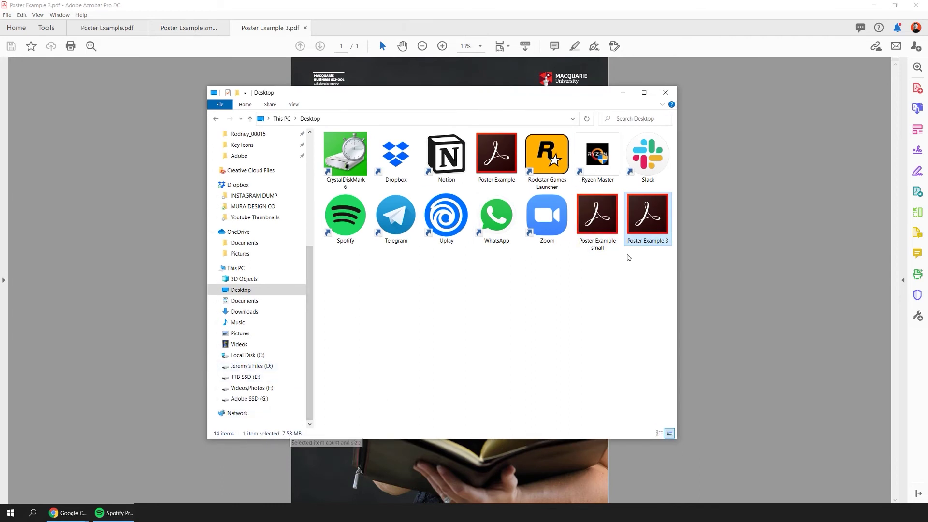
click(611, 244)
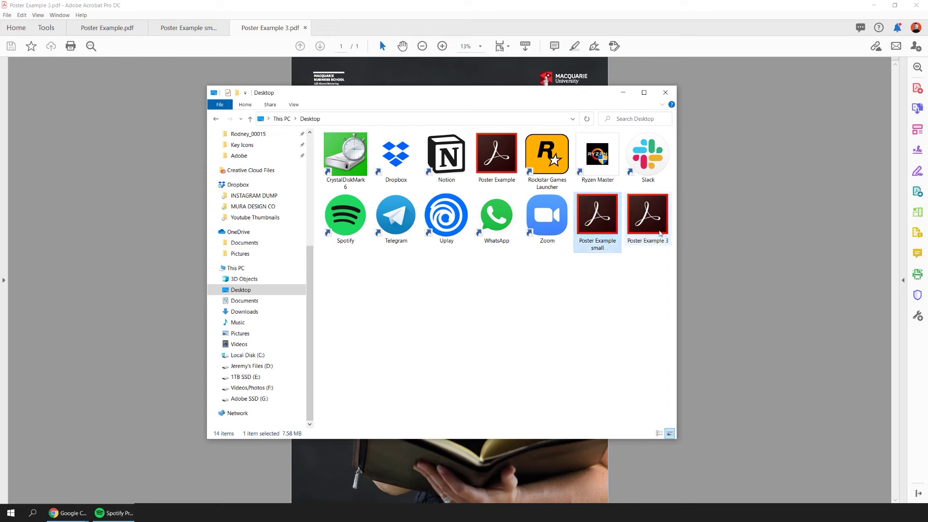
click(641, 234)
click(700, 218)
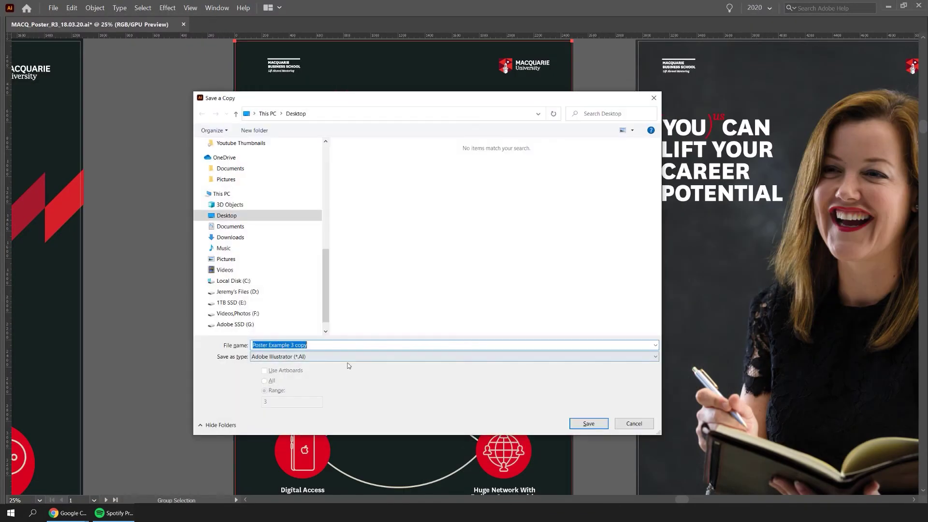
- Save a copy of the poster as an Adobe PDF named 'Poster Example 4'
click(348, 356)
click(347, 371)
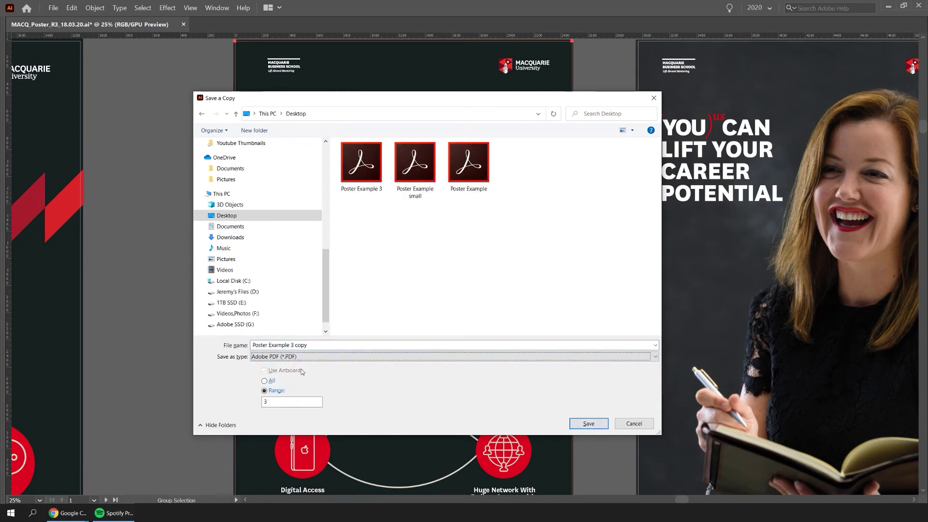
click(318, 342)
click(318, 342)
key(BackSpace)
key(BackSpace)
key(BackSpace)
key(BackSpace)
key(BackSpace)
key(BackSpace)
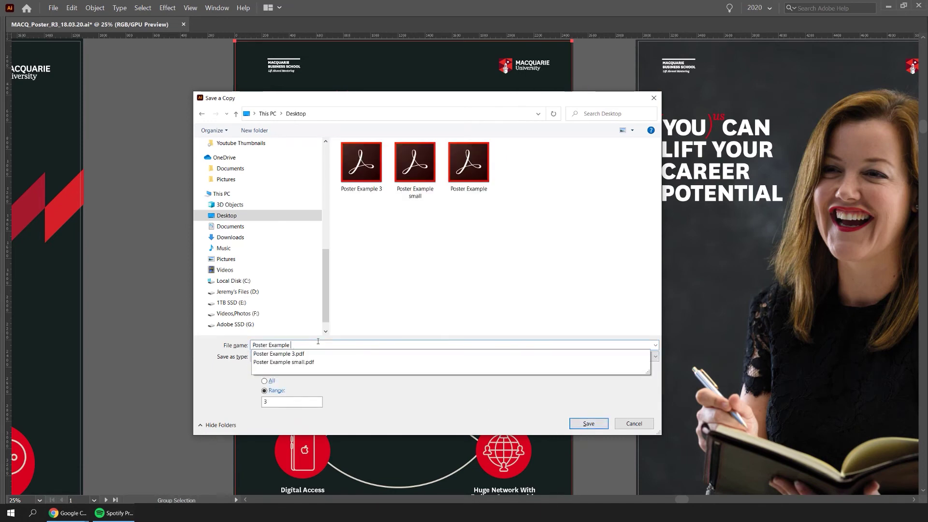
text(4)
click(582, 423)
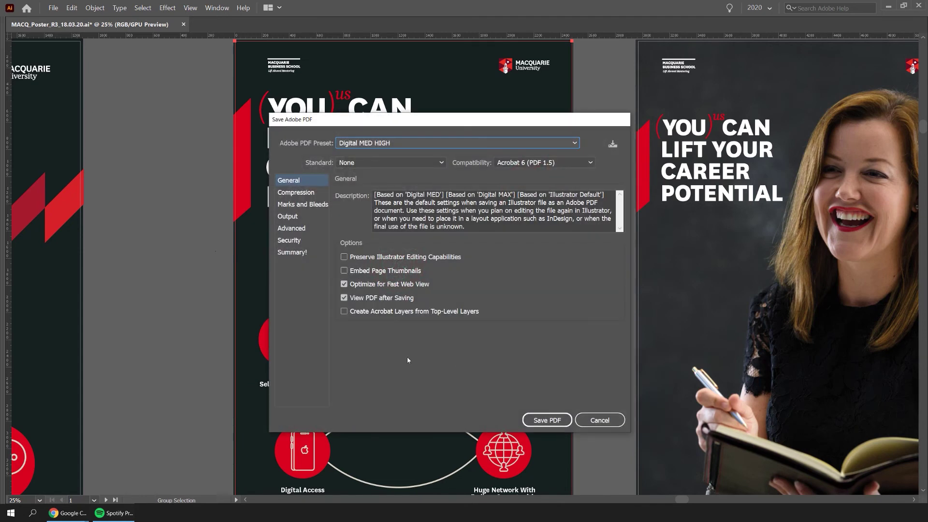
- Choose the Digital MED preset and keep High colour image quality in Compression
click(392, 143)
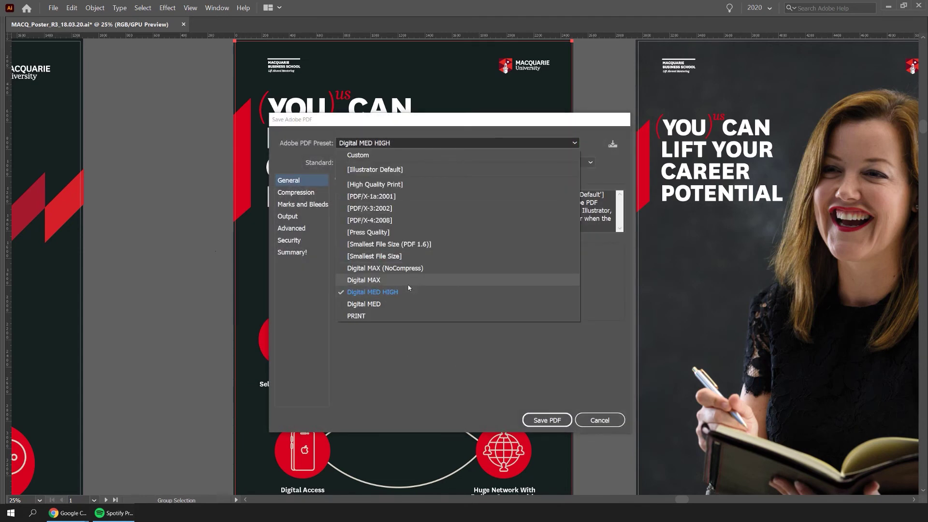
click(399, 303)
click(304, 192)
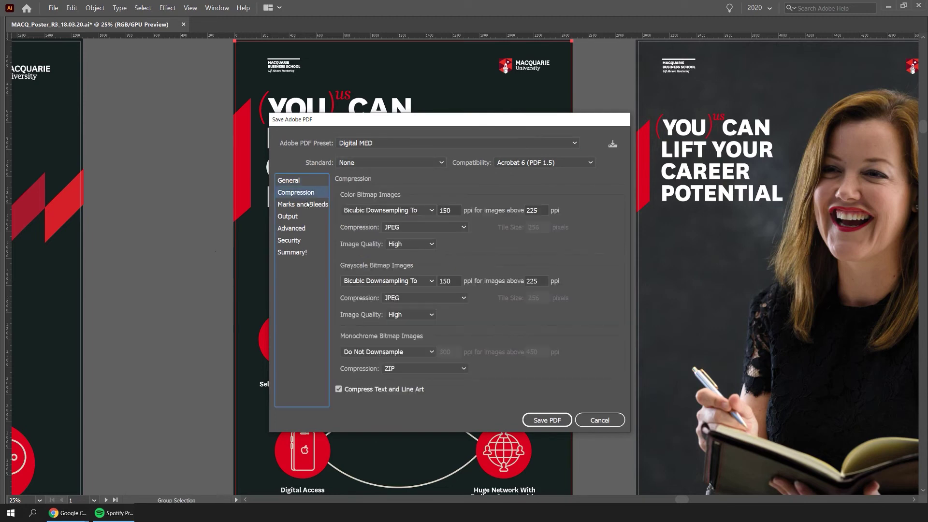
click(414, 244)
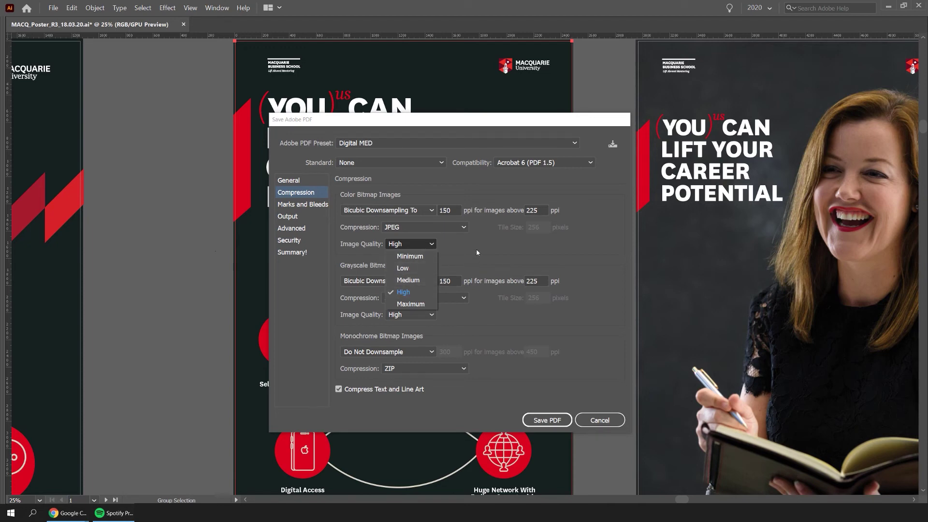
click(409, 292)
click(420, 243)
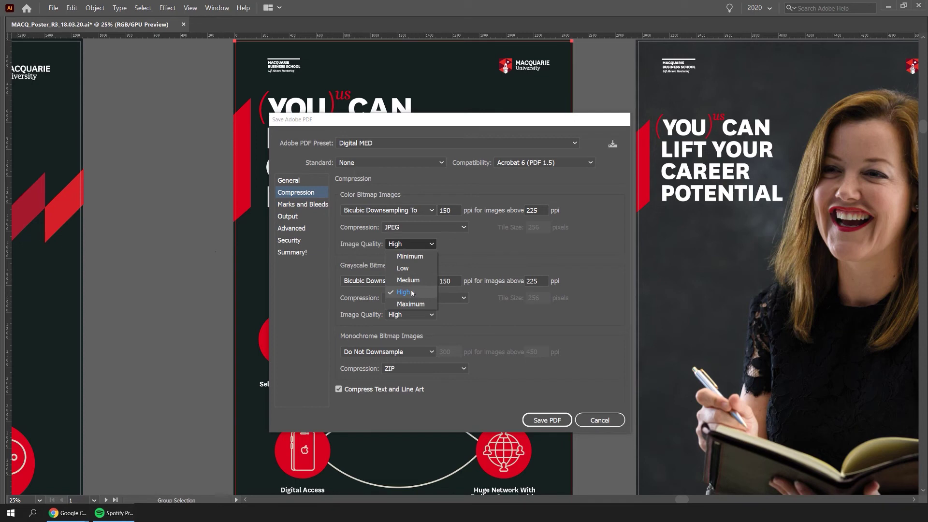
click(510, 257)
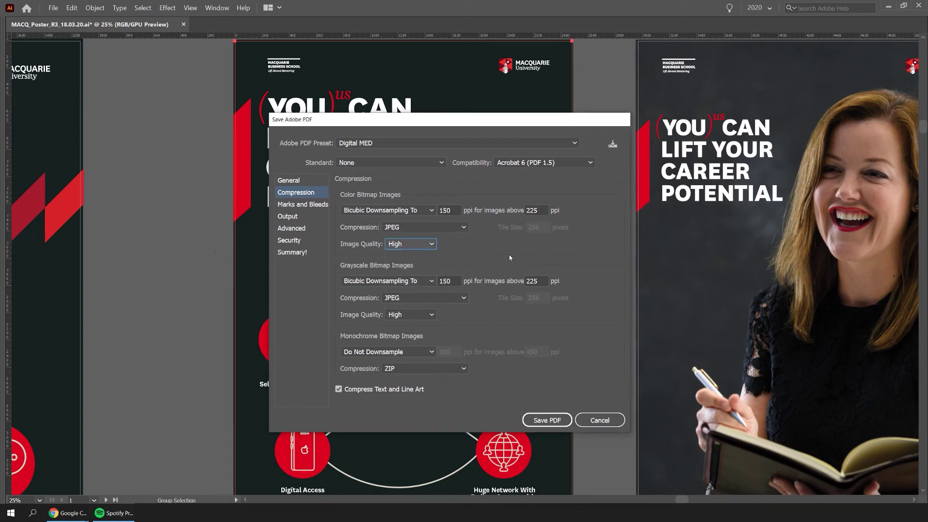
- Browse the Marks and Bleeds, Output and General panels, keeping the Digital MED preset
click(310, 205)
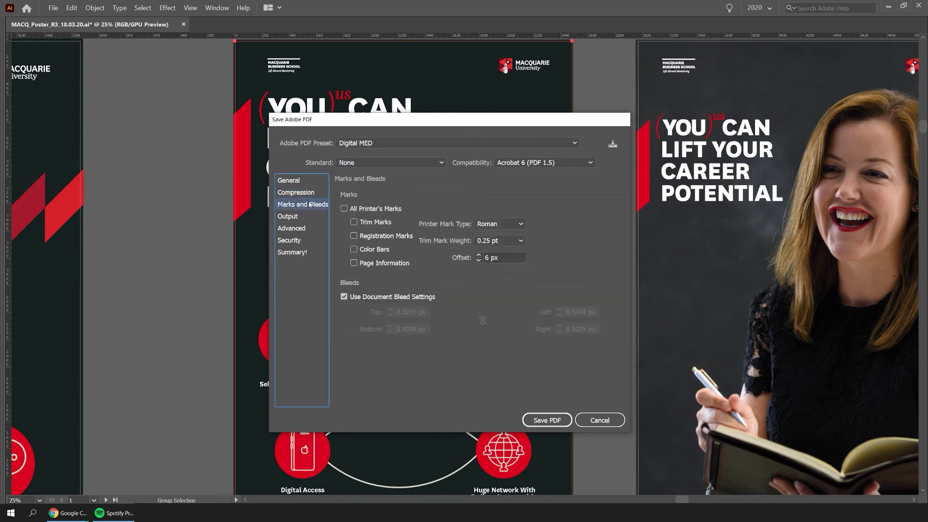
click(299, 215)
click(302, 190)
click(304, 181)
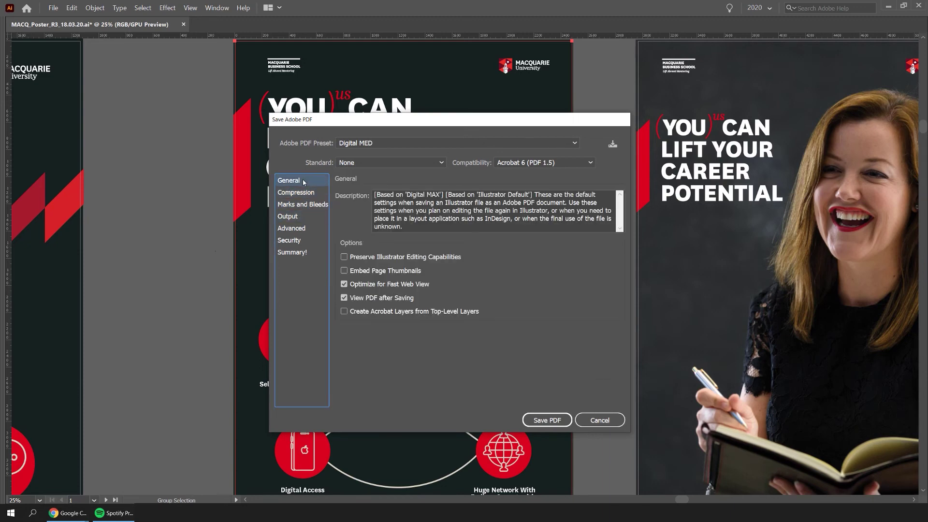
click(398, 144)
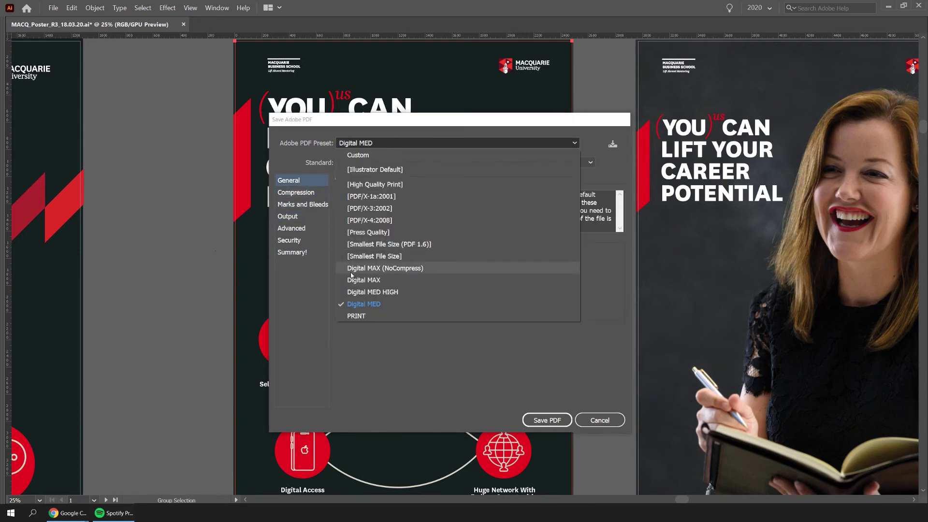
click(436, 141)
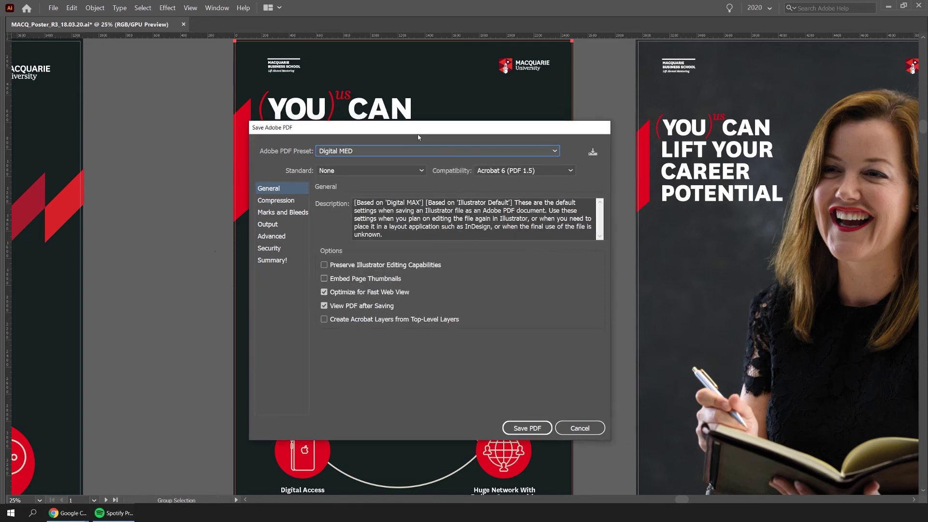
click(362, 150)
- Switch the preset to Custom and set colour image quality to Maximum
click(360, 161)
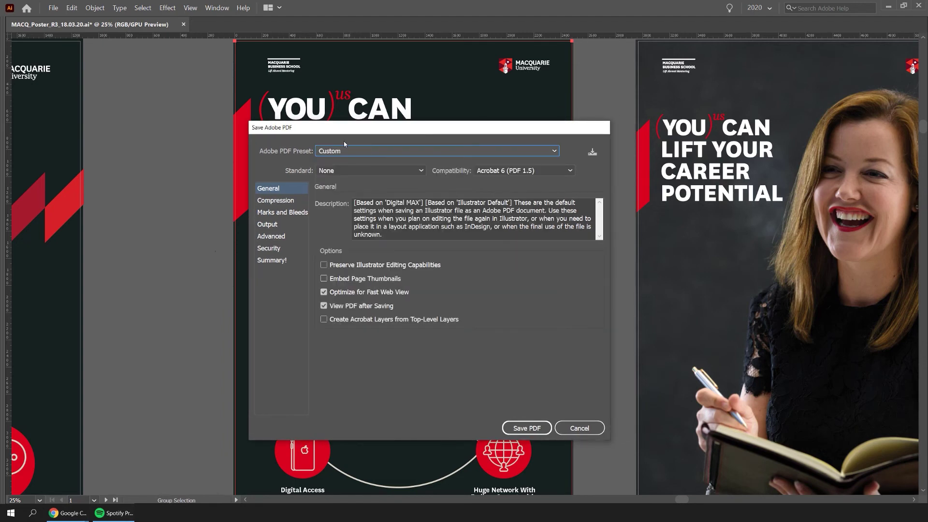
click(300, 200)
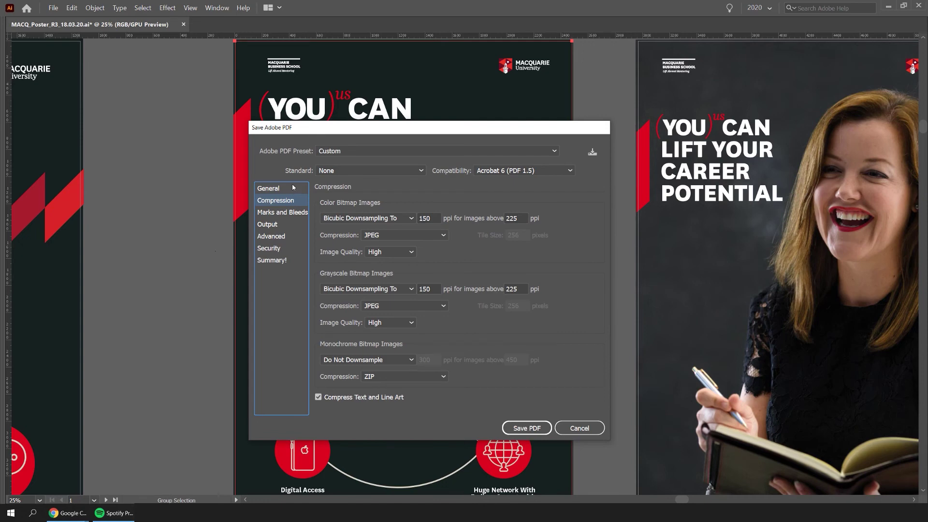
click(293, 189)
click(294, 210)
click(285, 200)
click(392, 251)
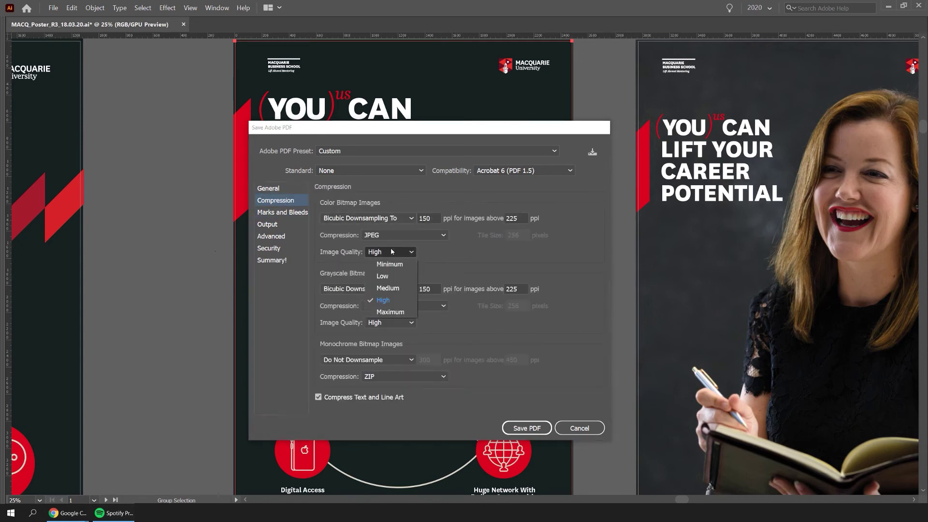
click(390, 311)
- Set grayscale image quality to Maximum and keep Acrobat 6 (PDF 1.5) compatibility
click(282, 212)
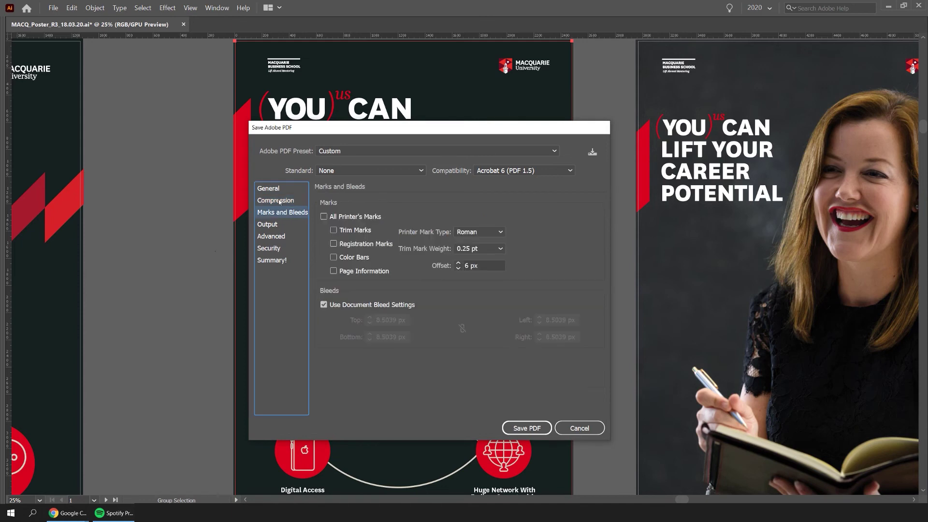
click(276, 200)
click(390, 322)
click(395, 381)
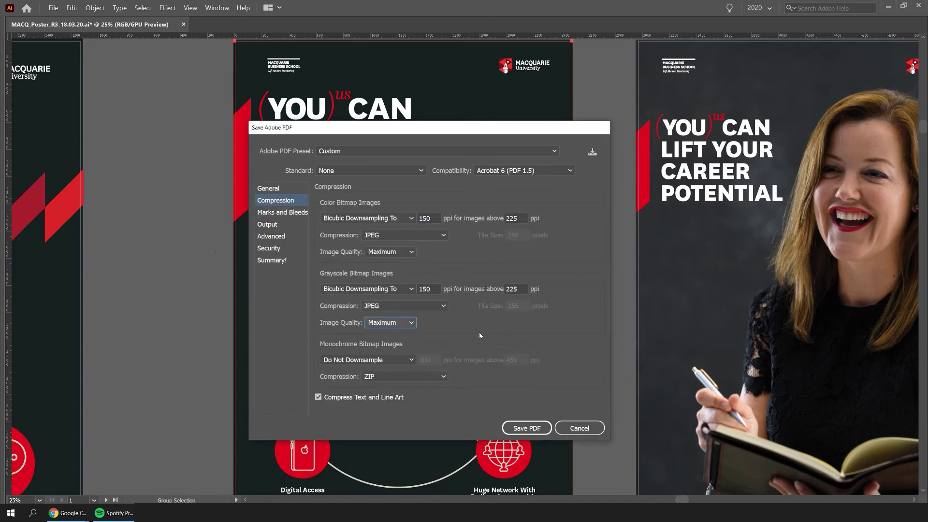
click(514, 170)
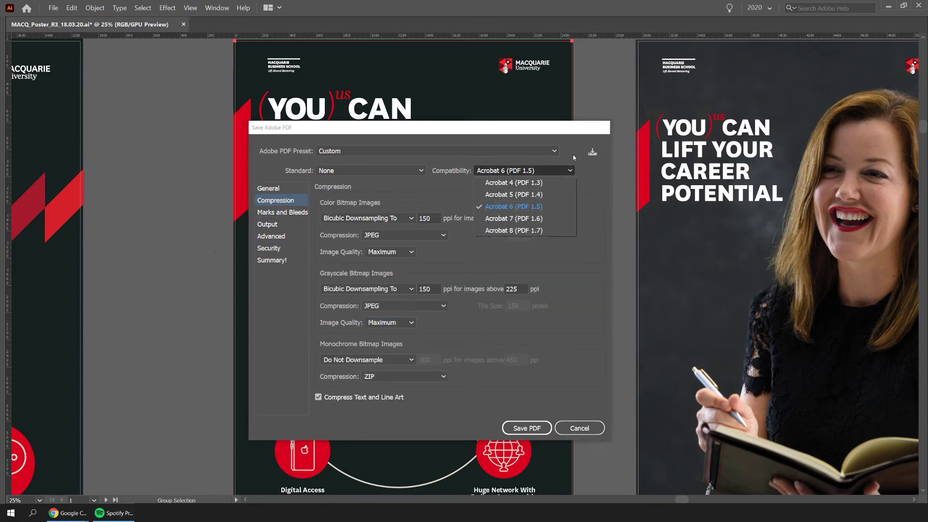
click(572, 155)
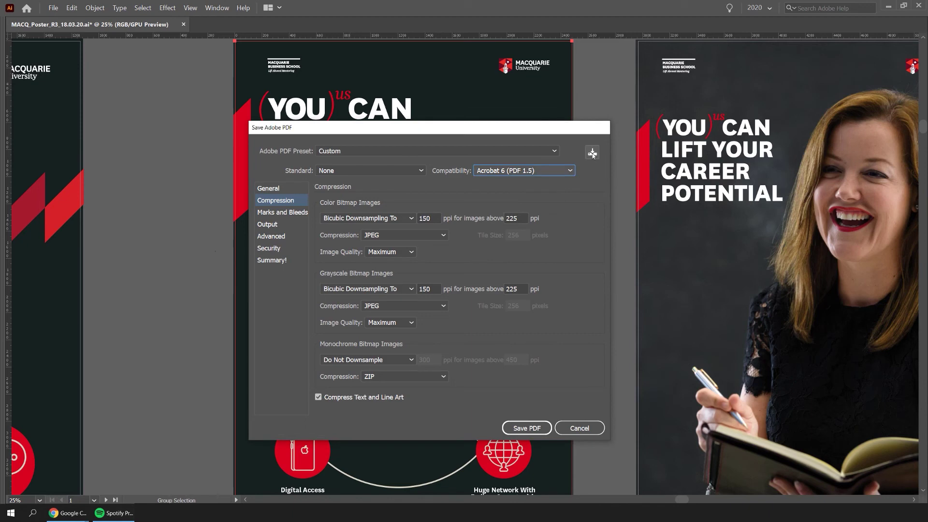
- Save the current export settings as a new preset named 'TEST PRESET'
click(593, 153)
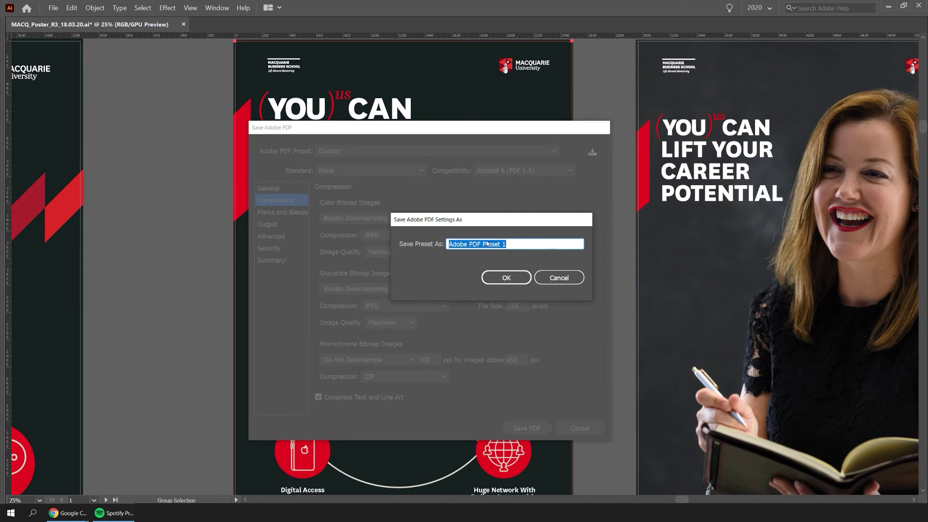
text(TEST)
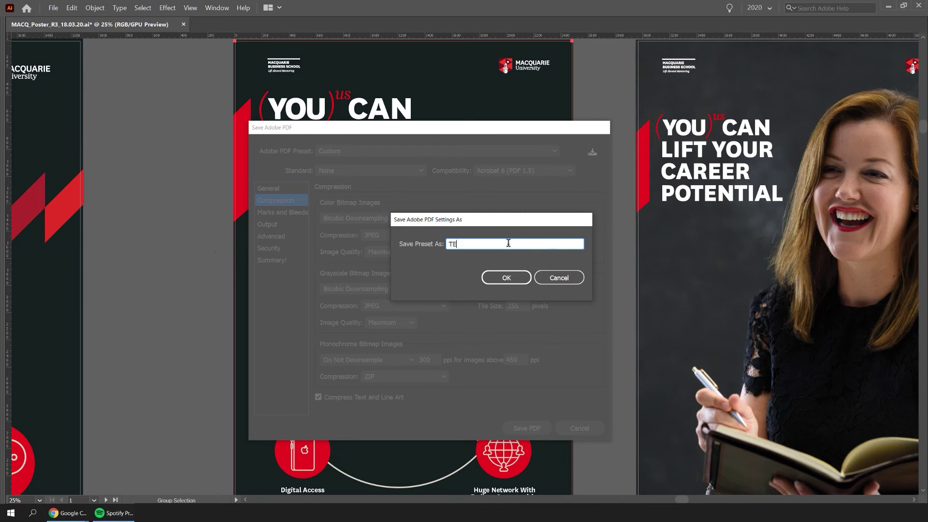
key(BackSpace)
key(BackSpace)
text(ST PRESET)
click(493, 279)
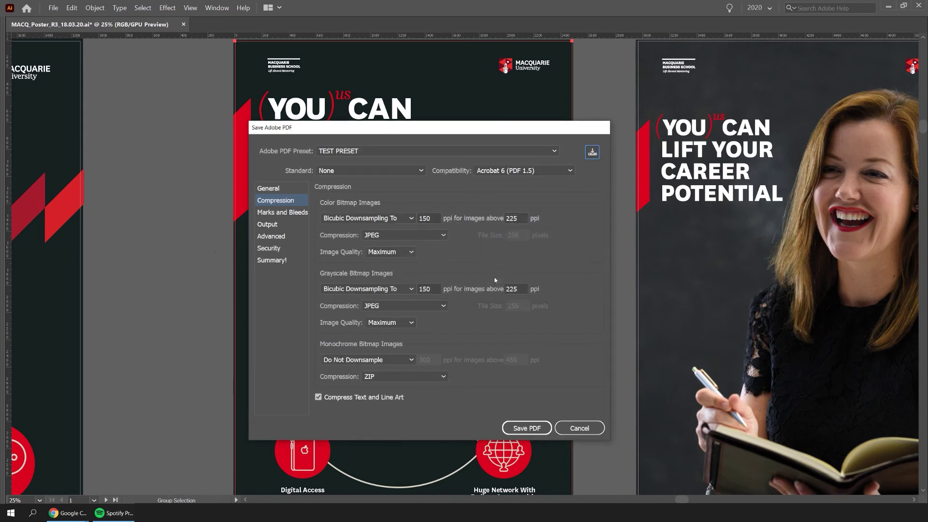
- Check that TEST PRESET appears in the Adobe PDF Preset list
click(396, 156)
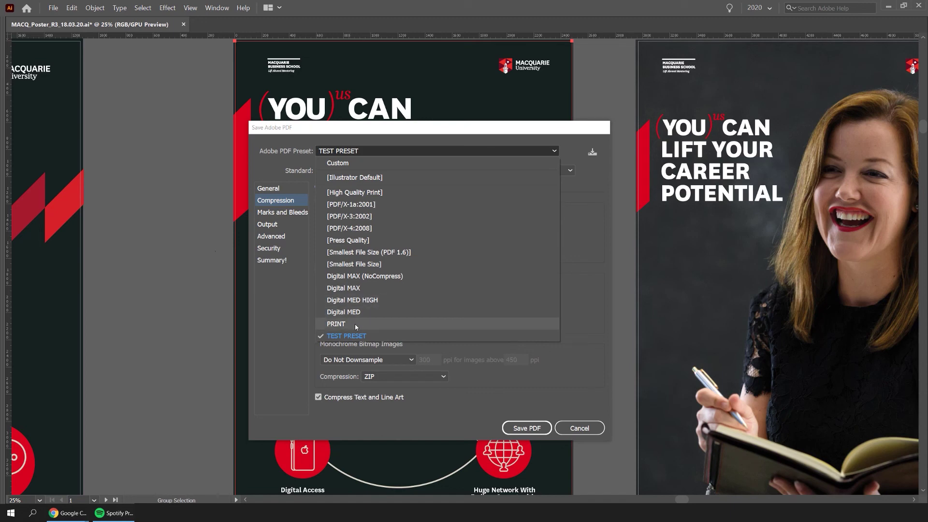
click(364, 335)
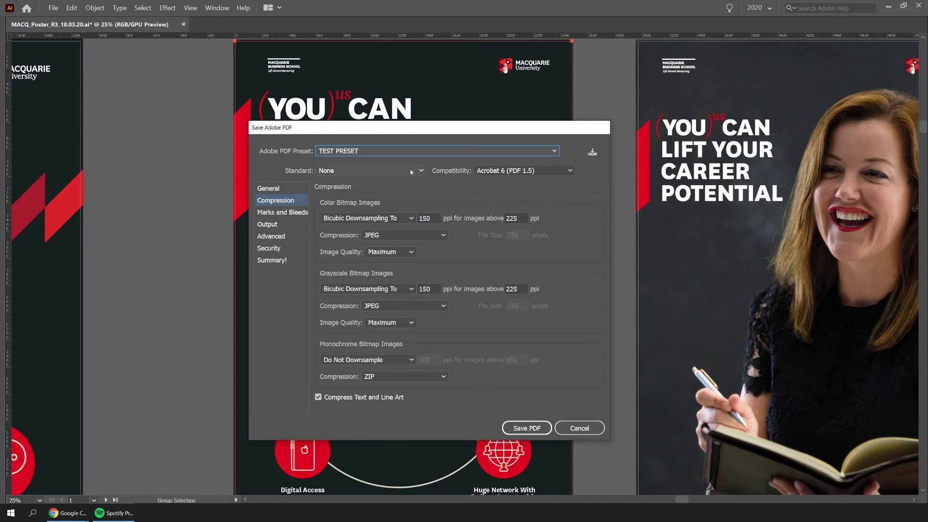
scroll(483, 151, up, 3)
click(554, 150)
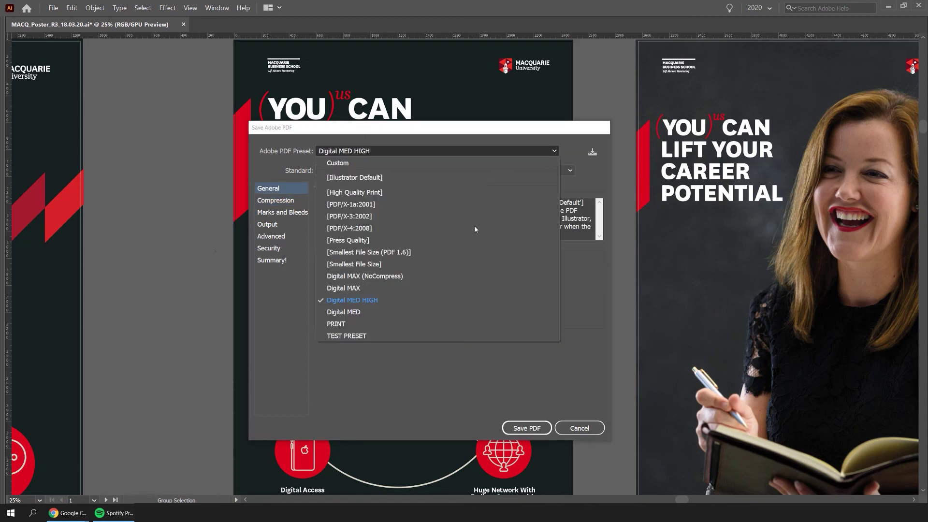
click(448, 152)
- Cancel the PDF export and open the Adobe PDF Presets manager from the Edit menu
click(578, 426)
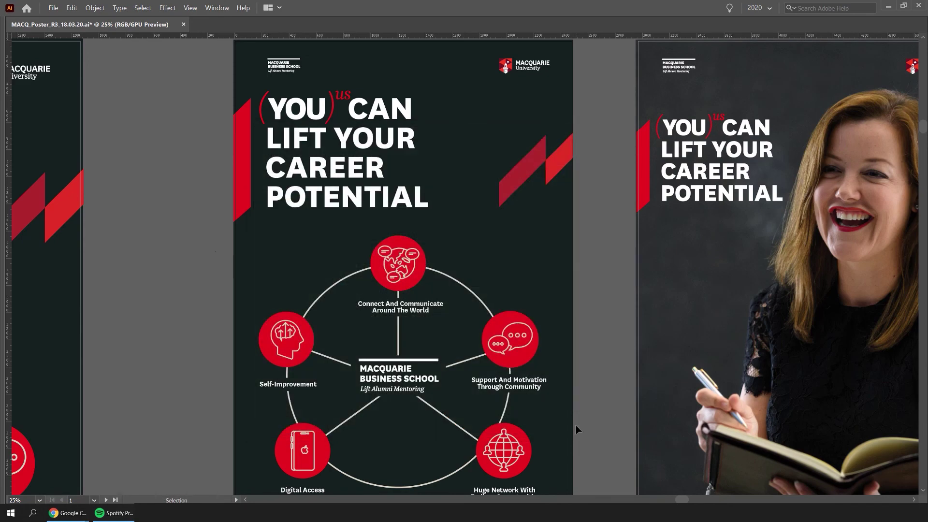
click(71, 11)
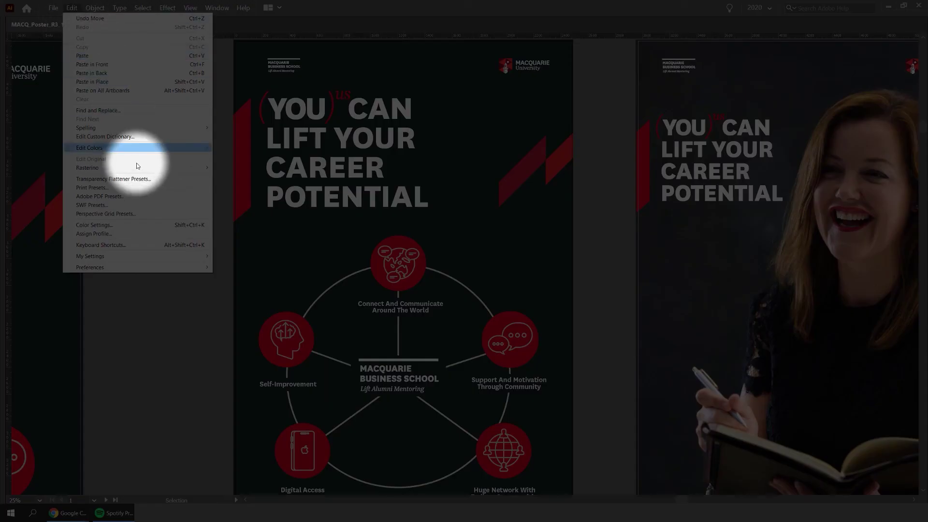
click(126, 197)
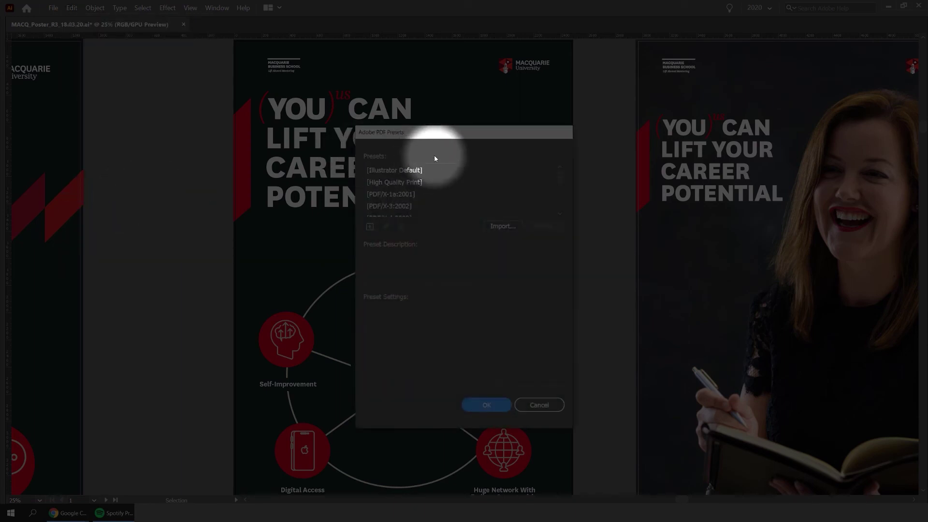
drag(449, 133, 396, 127)
scroll(504, 167, down, 4)
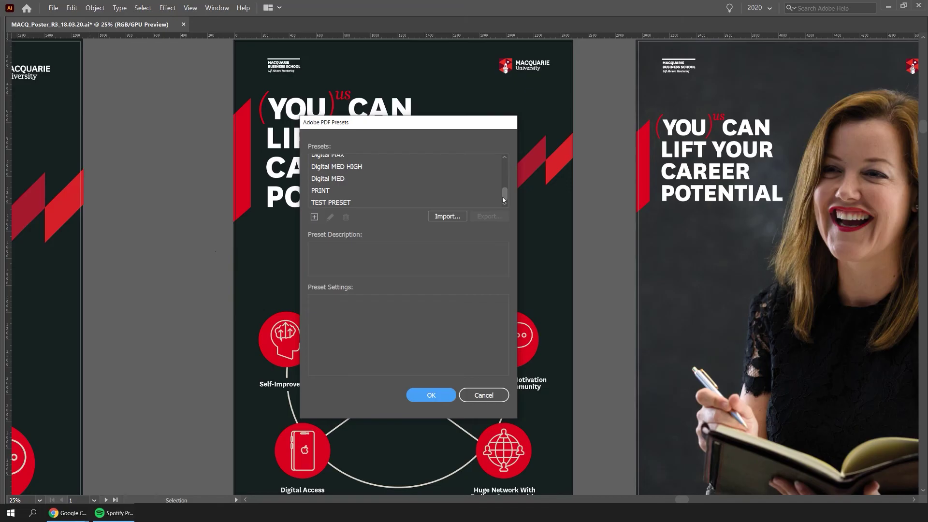
- Delete TEST PRESET from the saved PDF presets
click(333, 201)
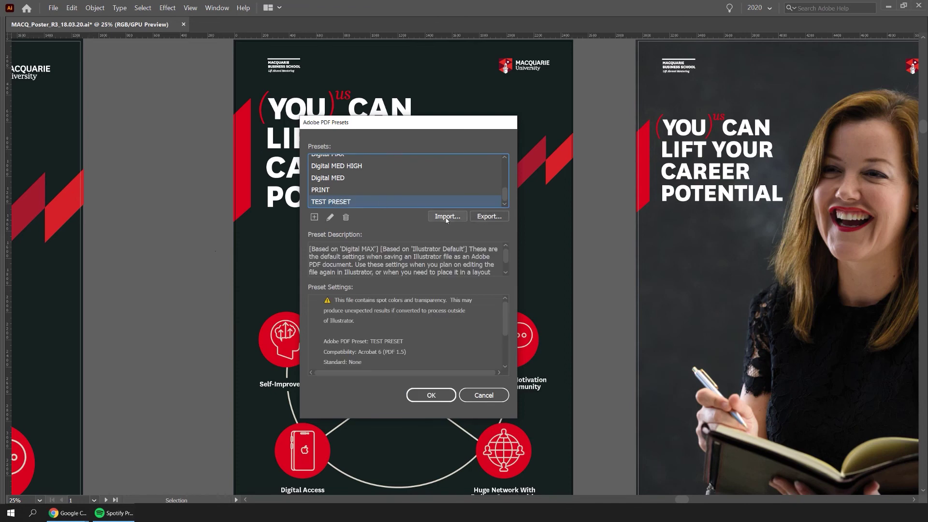
click(331, 217)
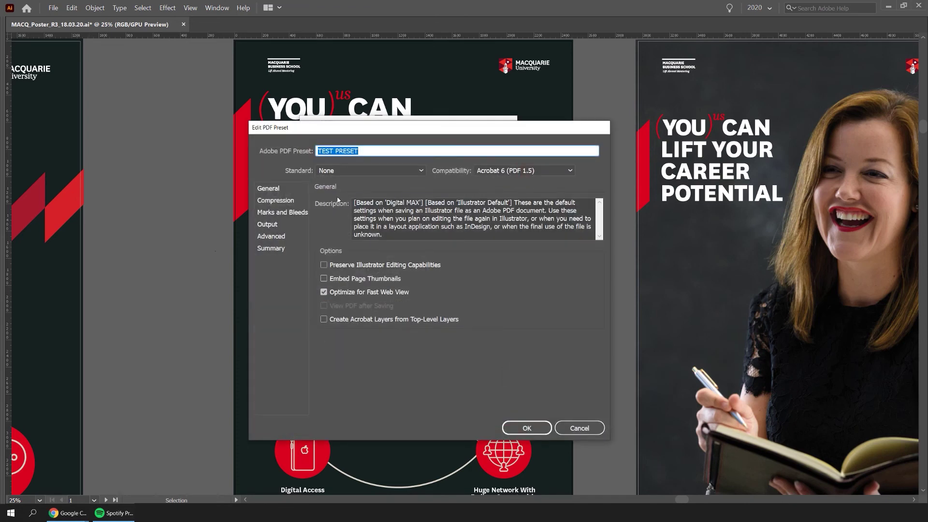
key(Escape)
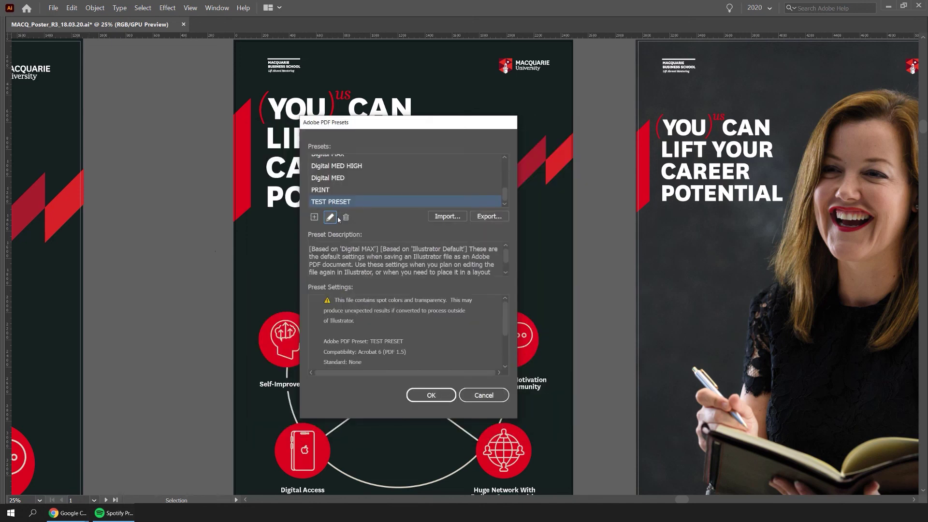
click(345, 216)
click(464, 287)
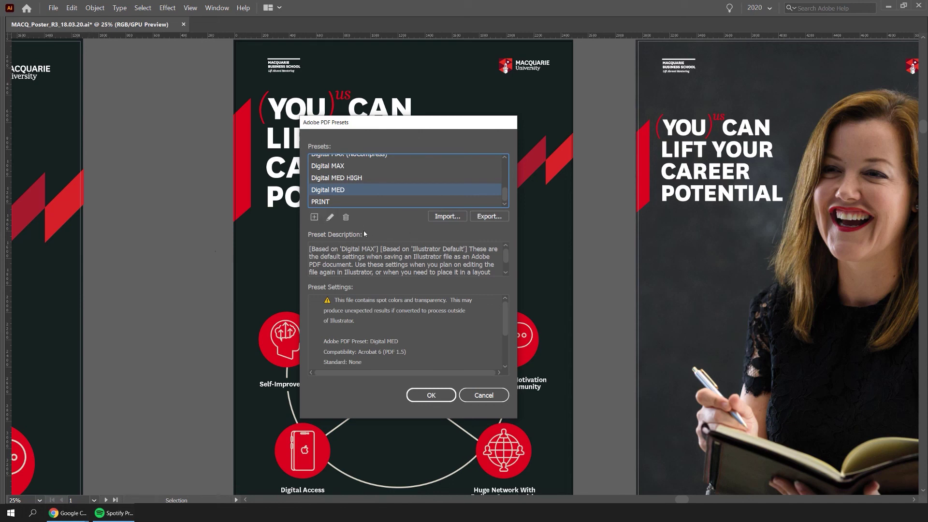
- Review the PDF/X-1a, PDF/X-4, Press Quality, Illustrator Default and other presets, then close the manager
scroll(357, 172, up, 5)
scroll(344, 183, down, 3)
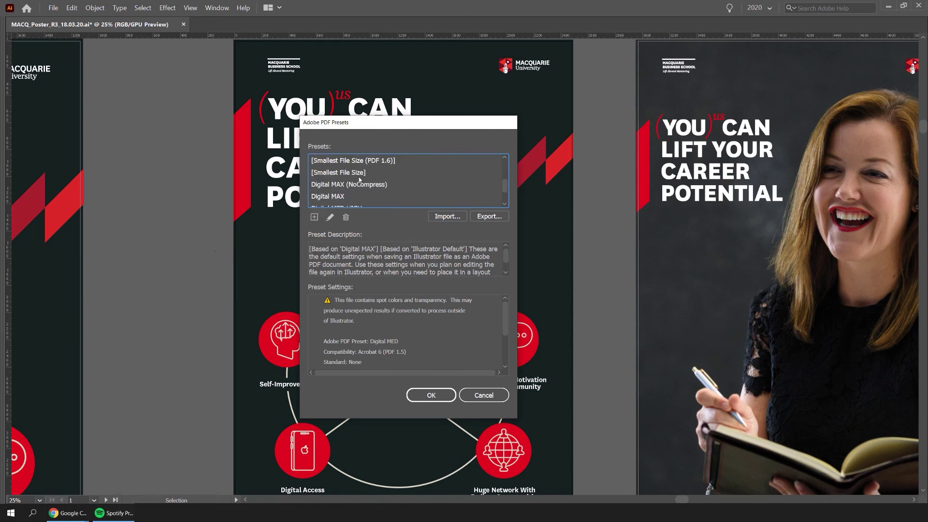
scroll(343, 183, up, 3)
click(344, 184)
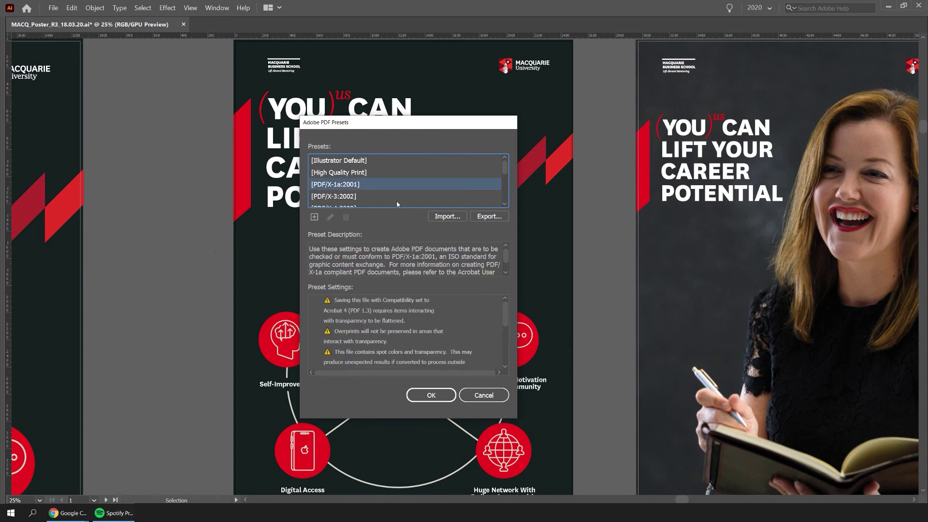
scroll(385, 189, down, 1)
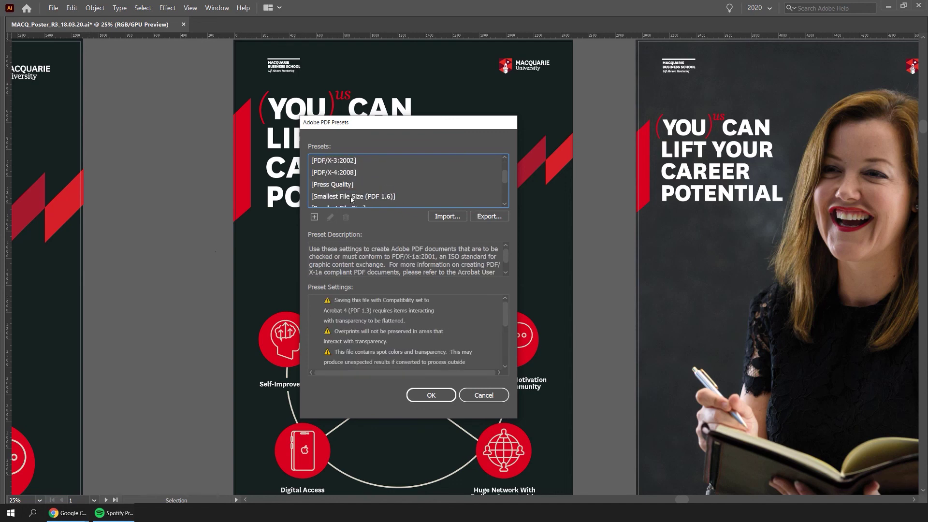
click(347, 172)
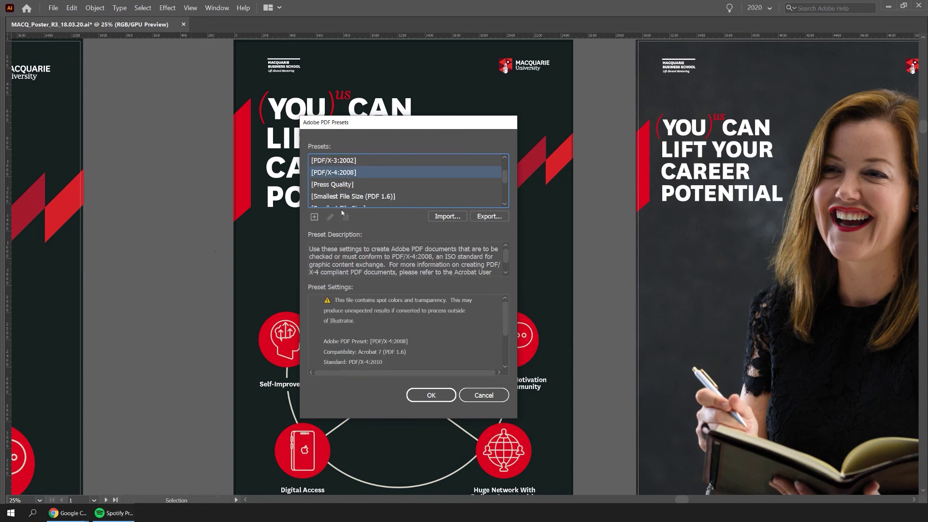
click(345, 185)
scroll(345, 193, up, 1)
click(344, 161)
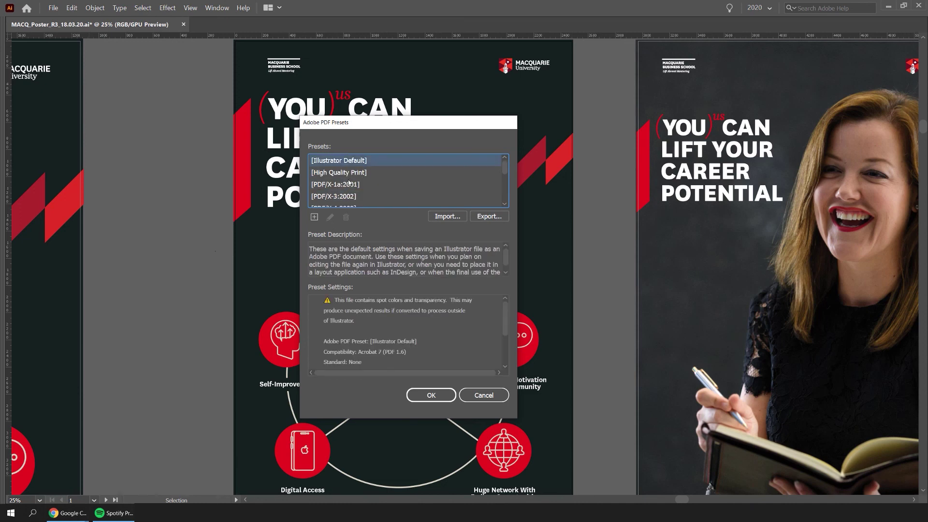
scroll(353, 173, down, 2)
click(365, 185)
click(352, 174)
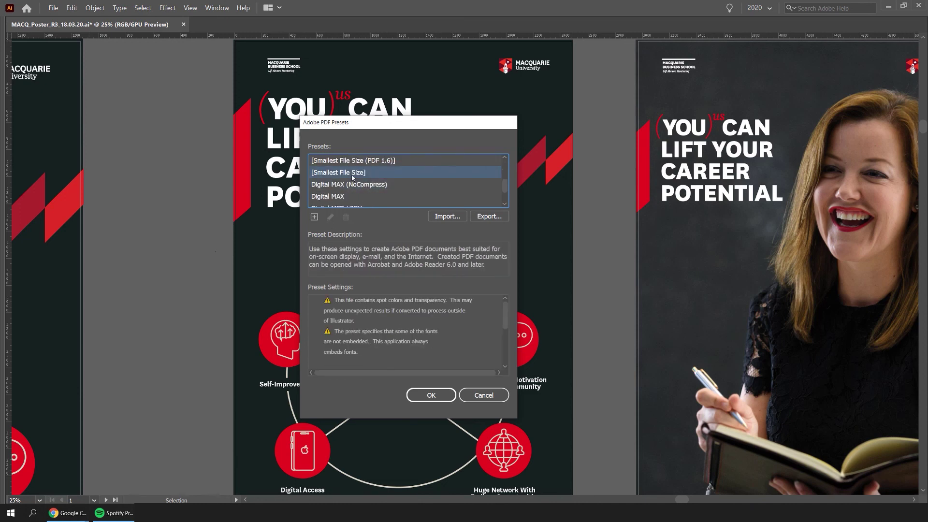
click(505, 394)
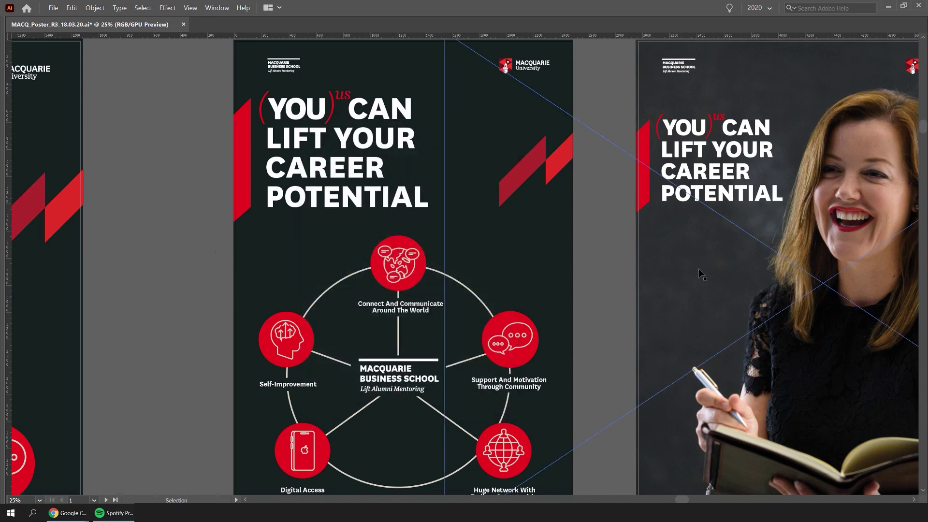
- Zoom out to 16.67% and pan so the poster artboards sit side by side
key(ctrl+minus)
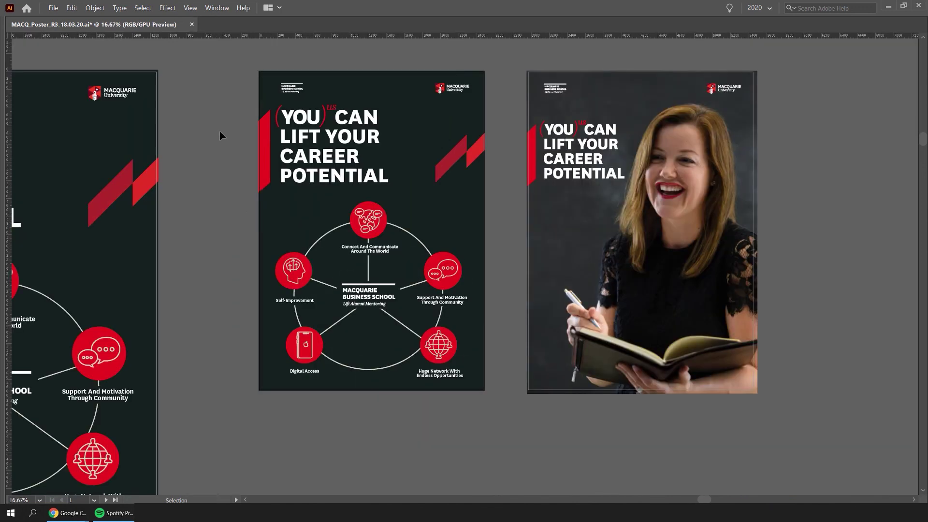
drag(219, 131, 217, 147)
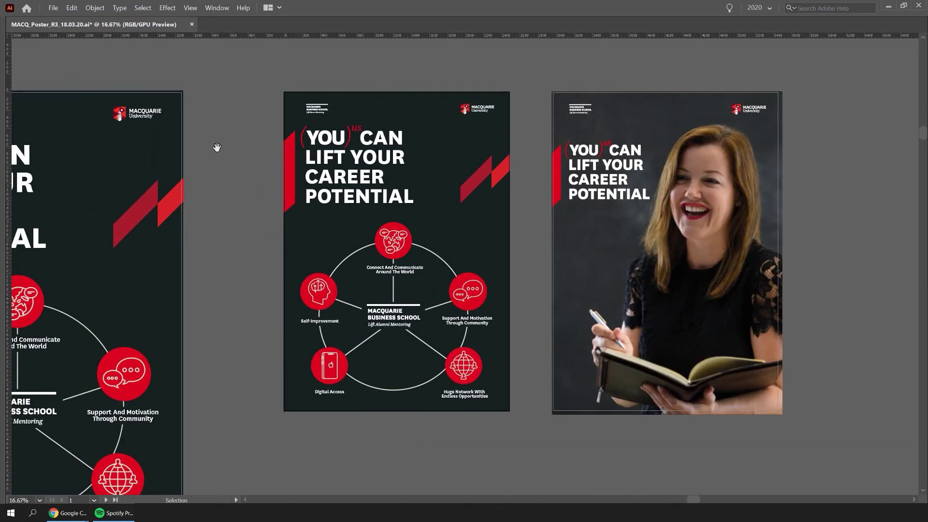